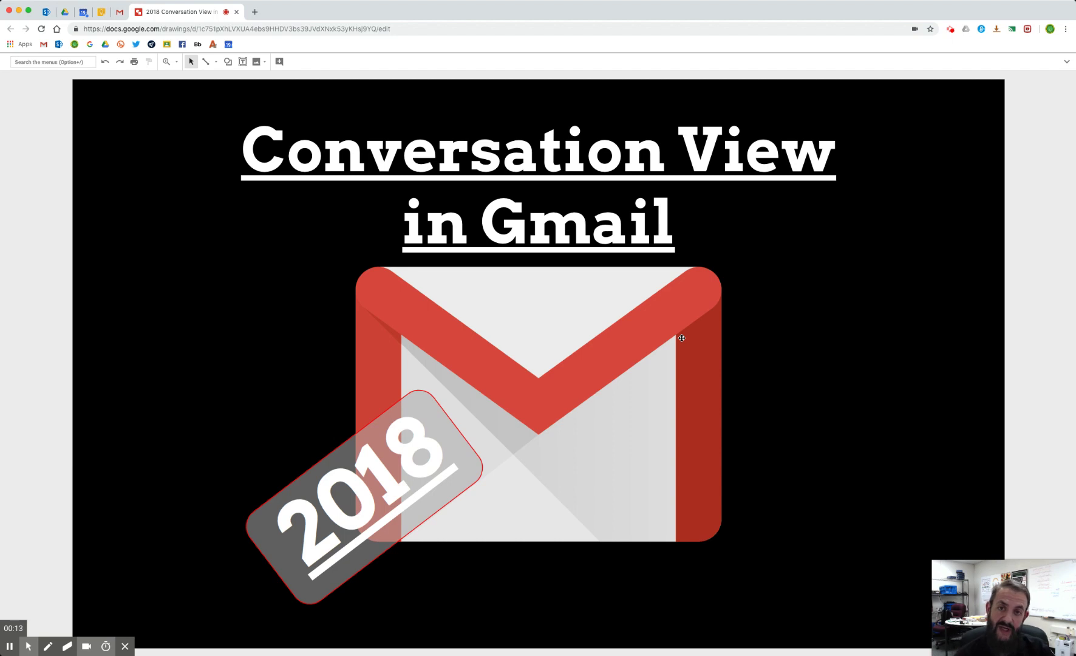
Switch to the Gmail tab, read the Voucher Codes and Testing on Sunday email, and return to the inbox.
click(120, 17)
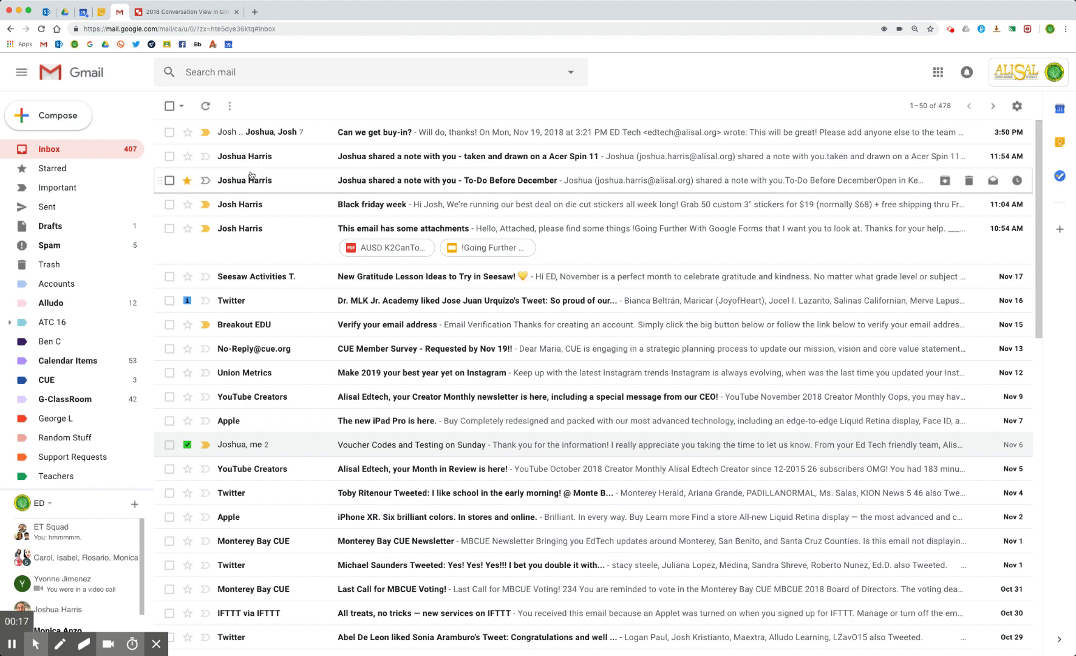
click(273, 449)
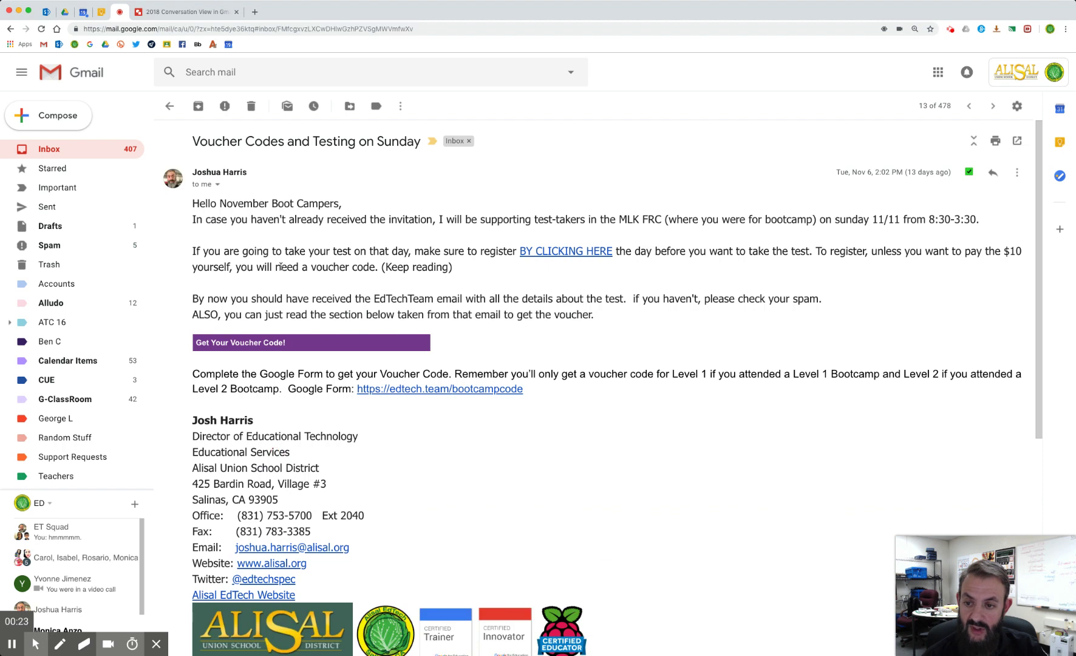
scroll(313, 316, down, 6)
scroll(314, 321, up, 6)
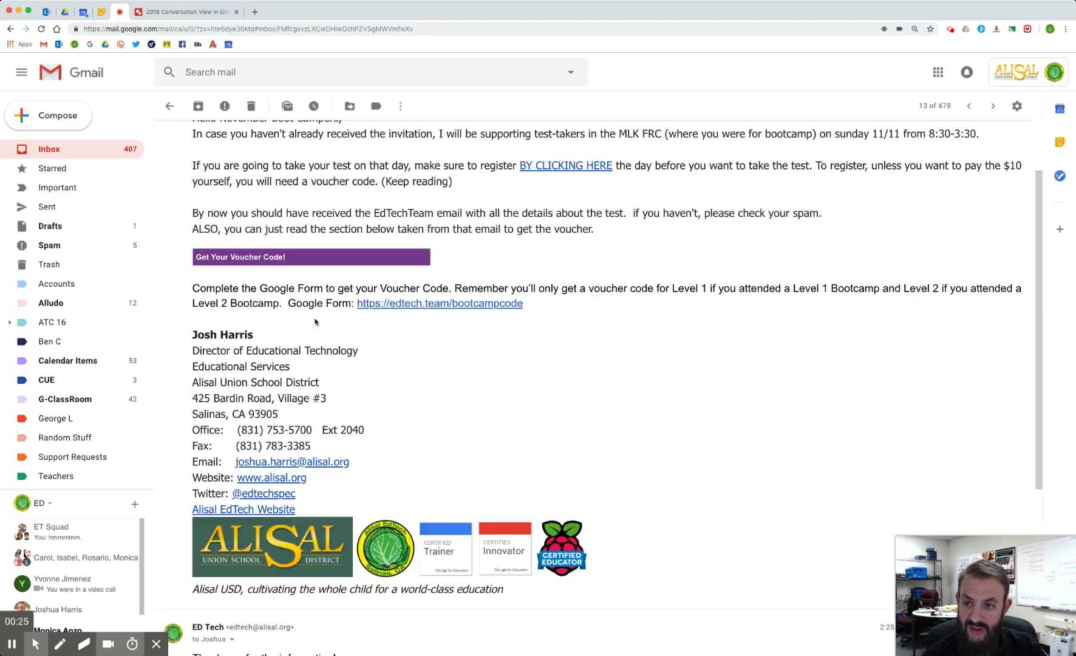
click(169, 105)
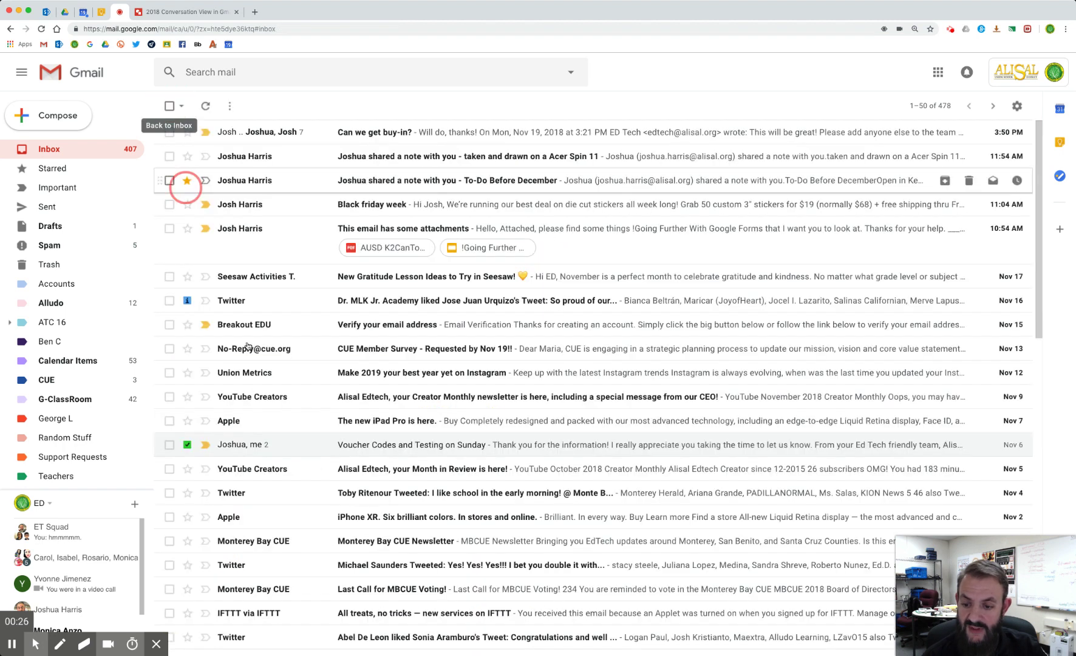
Open the Can we get buy-in? conversation and expand, then collapse, its trimmed quoted replies.
click(325, 135)
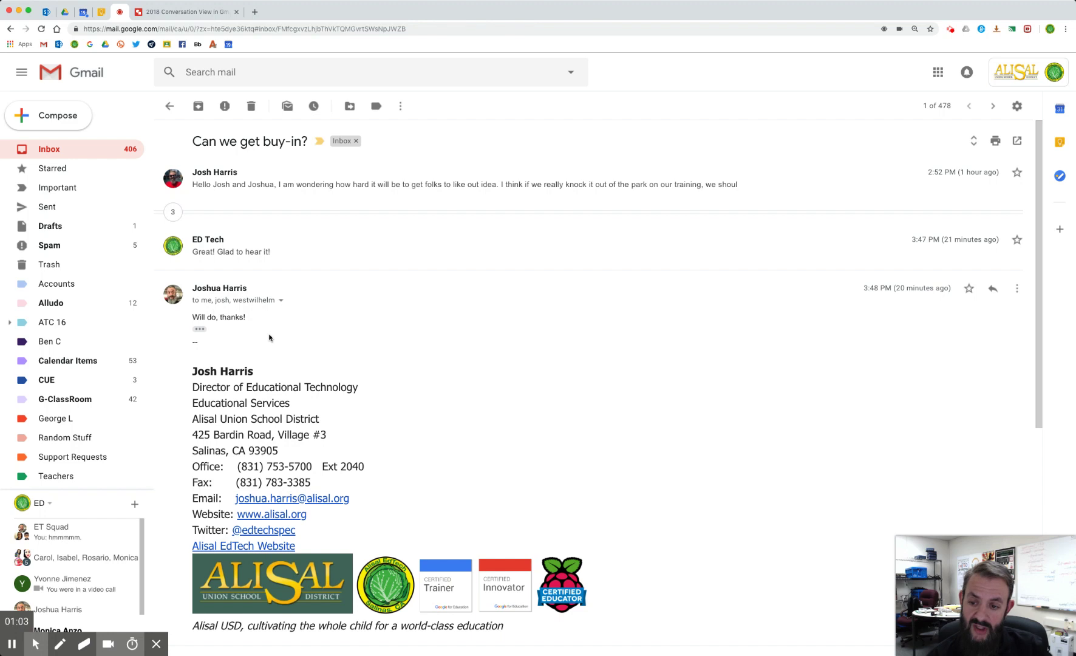
scroll(269, 334, down, 1)
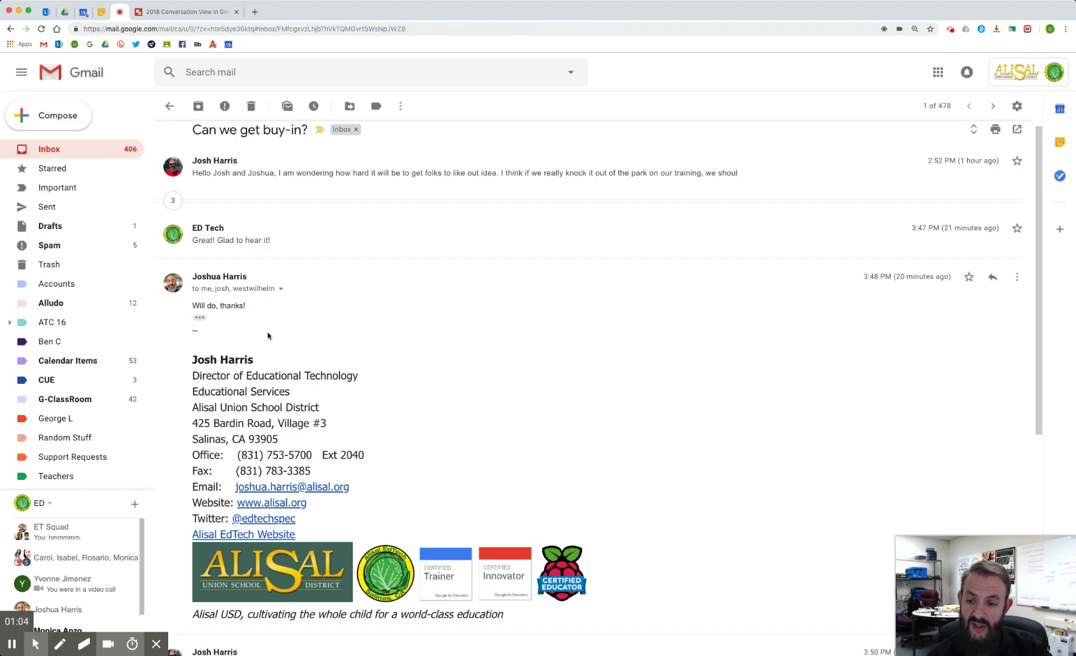
click(200, 319)
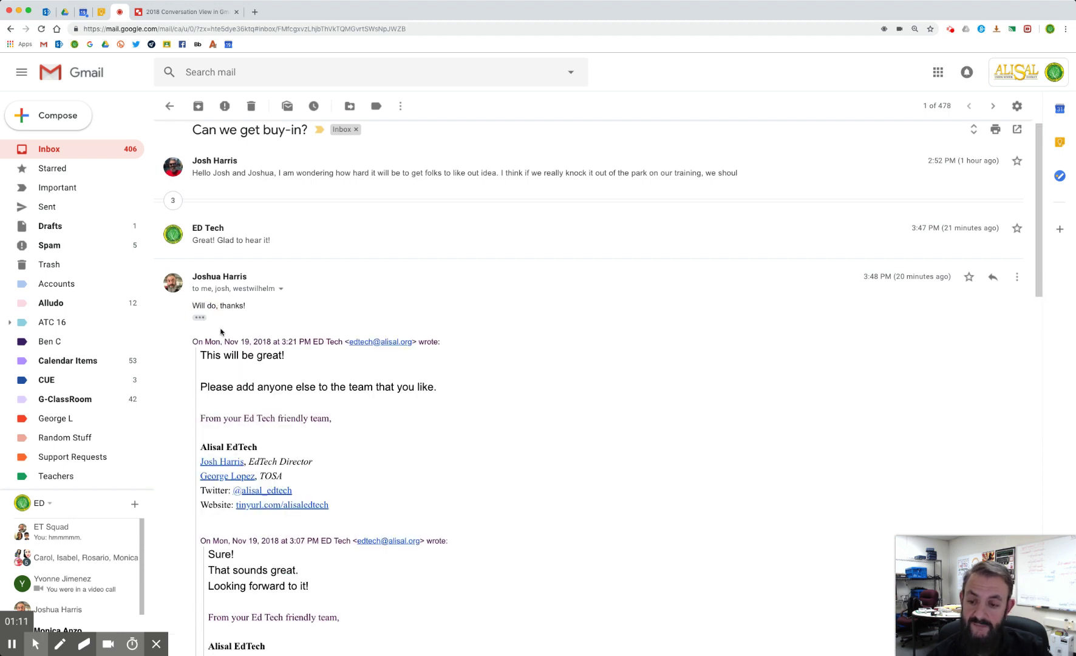
scroll(222, 331, down, 10)
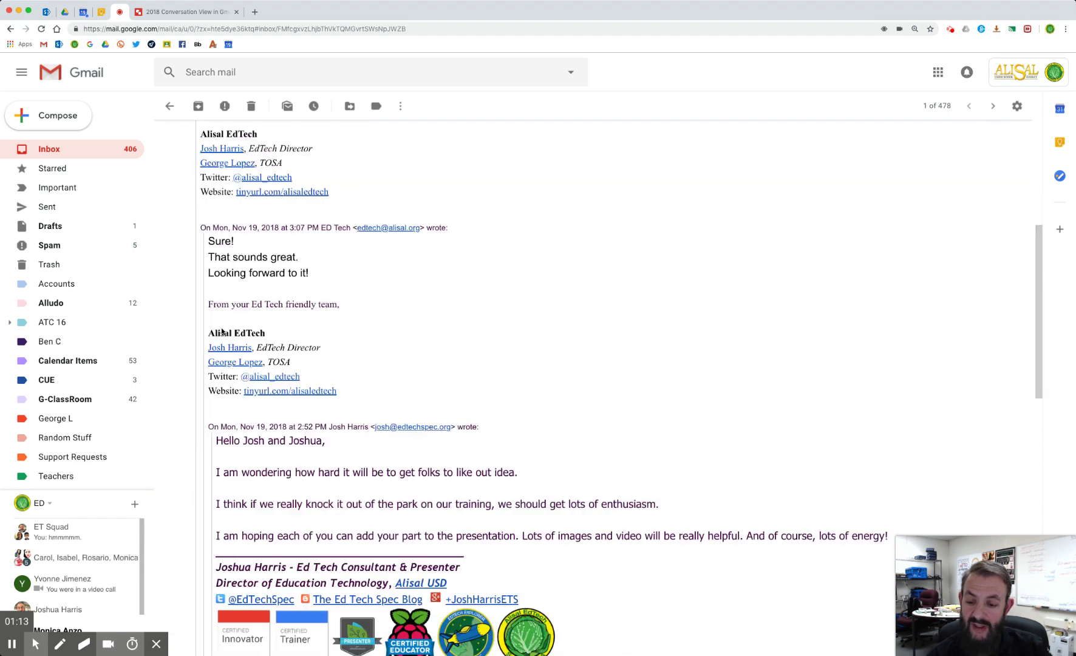
scroll(222, 328, down, 6)
scroll(221, 327, down, 5)
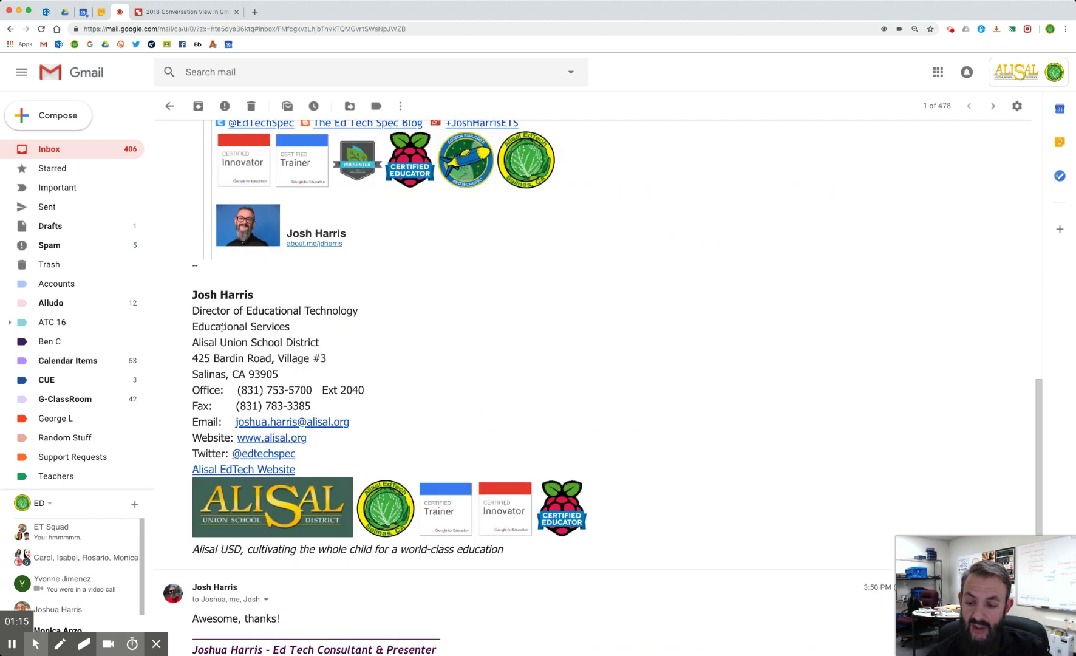
scroll(222, 328, up, 14)
scroll(221, 328, up, 7)
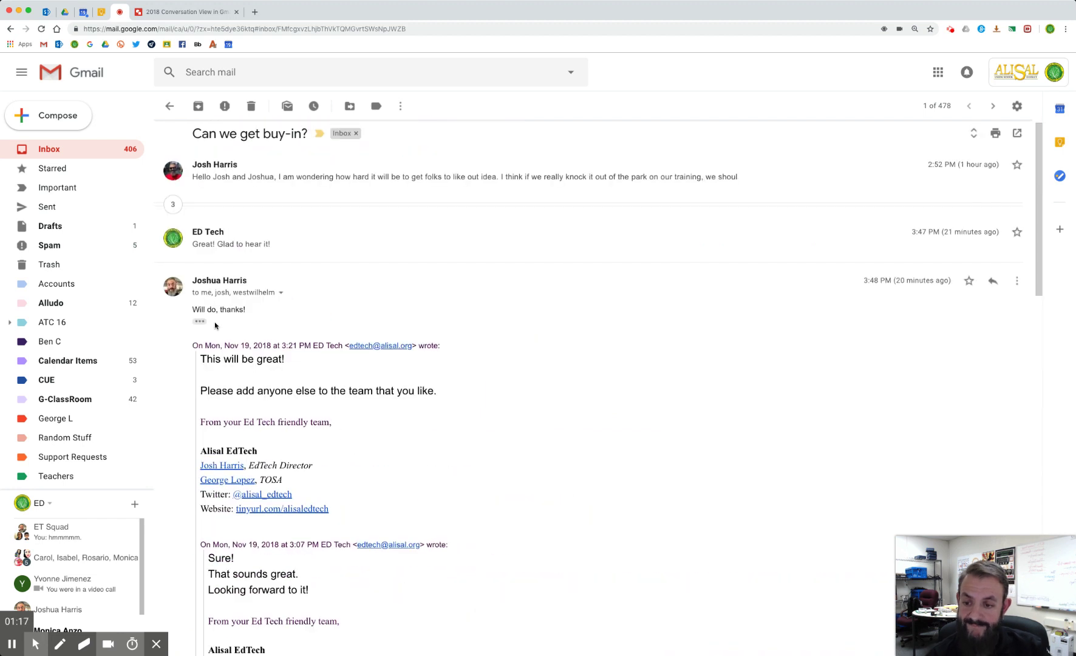
click(201, 322)
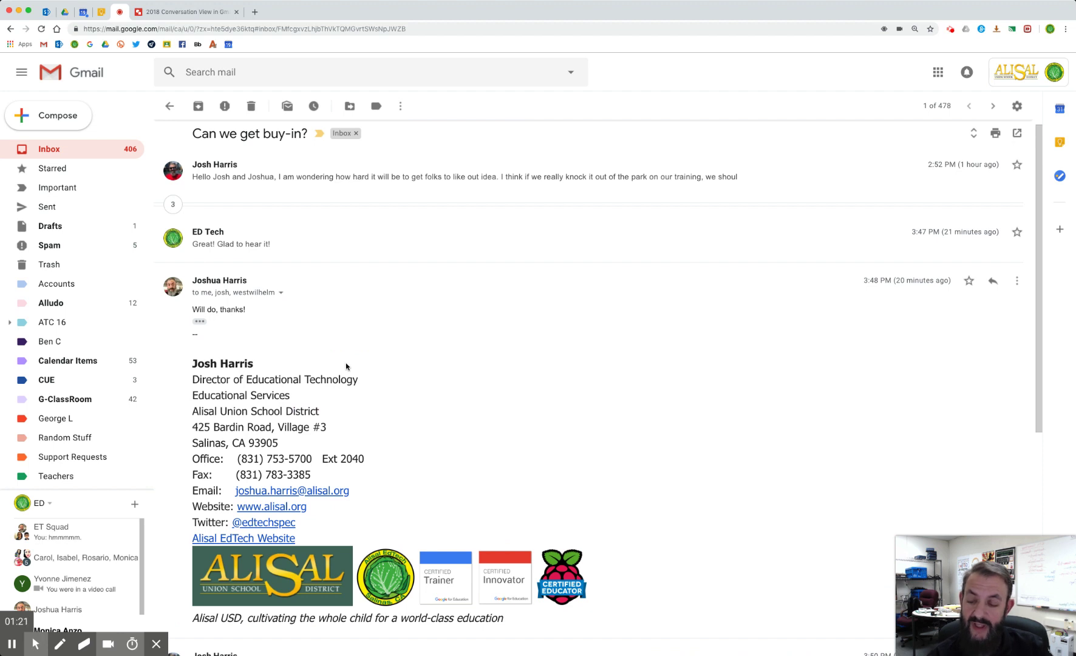
click(202, 323)
click(202, 324)
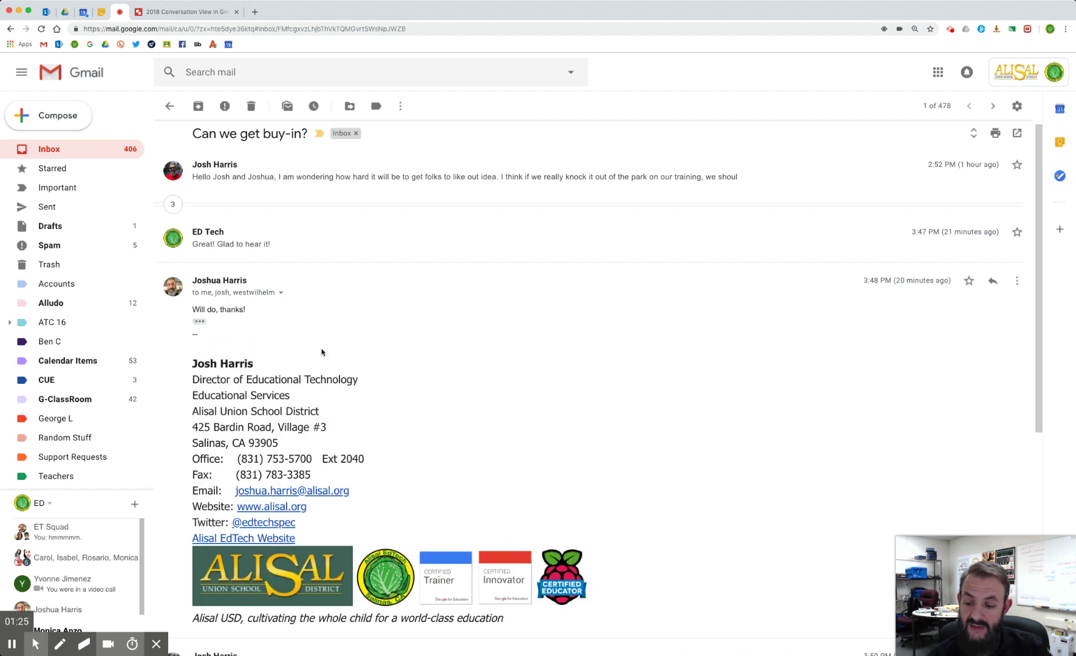
Expand the latest reply's quoted content and its nested quote, then collapse both again.
scroll(322, 352, down, 5)
scroll(322, 352, down, 1)
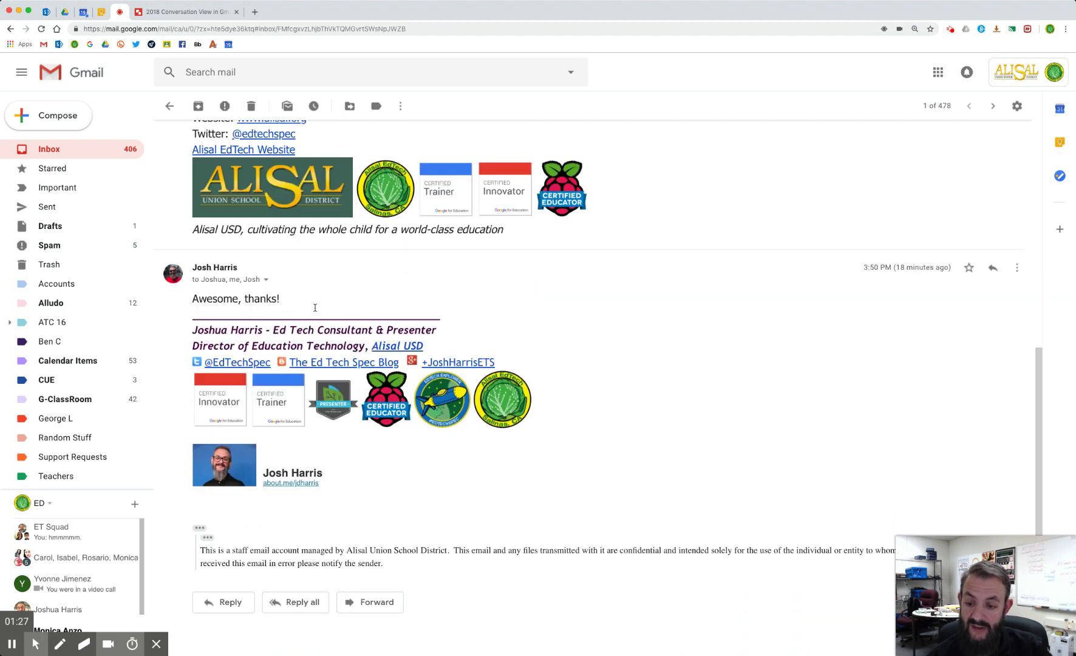
click(200, 527)
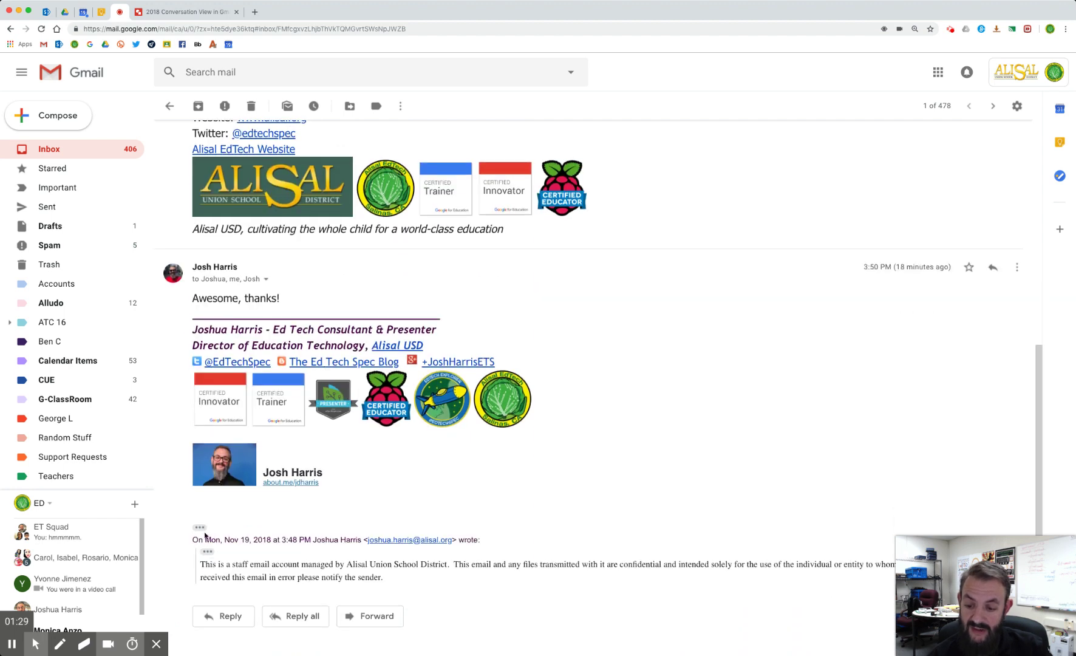
click(209, 552)
scroll(211, 549, down, 6)
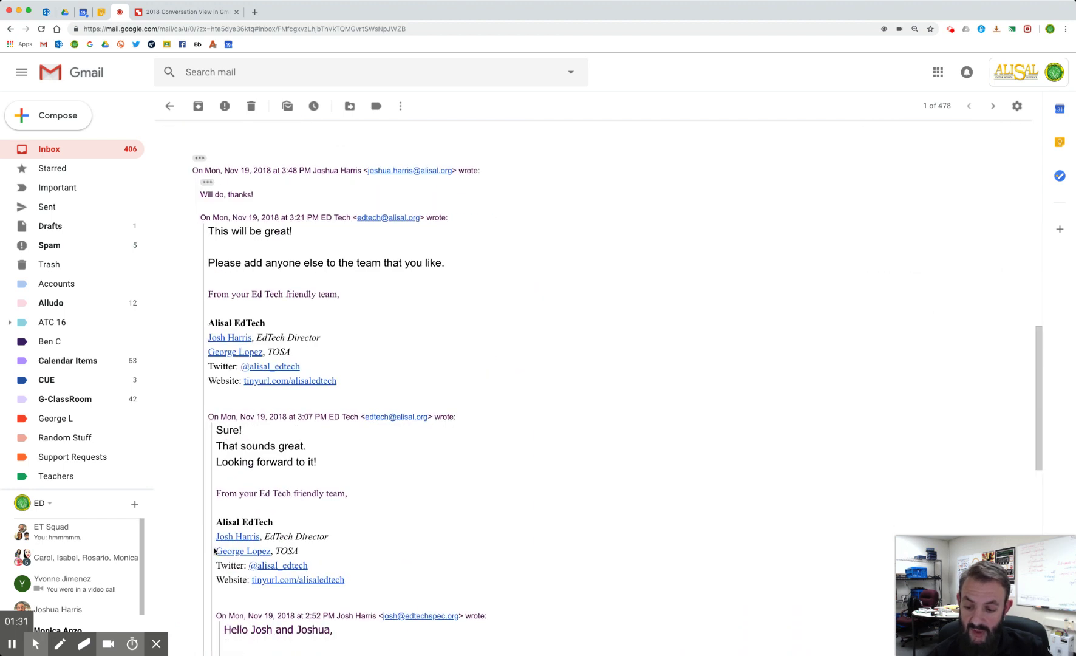
scroll(211, 535, up, 5)
click(206, 467)
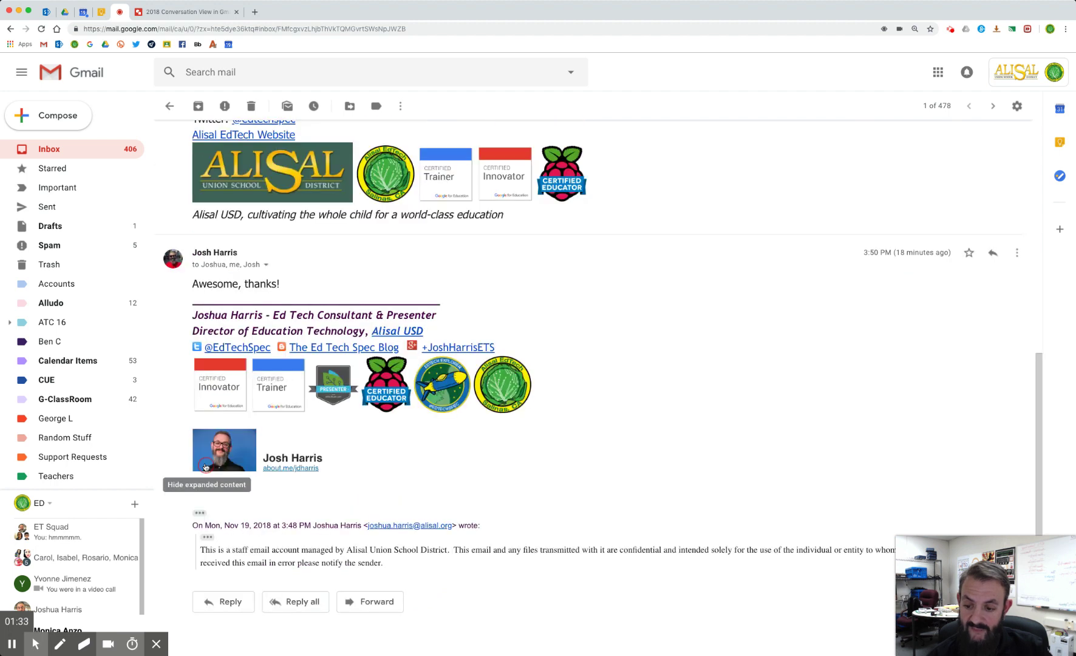
click(200, 512)
scroll(269, 447, up, 7)
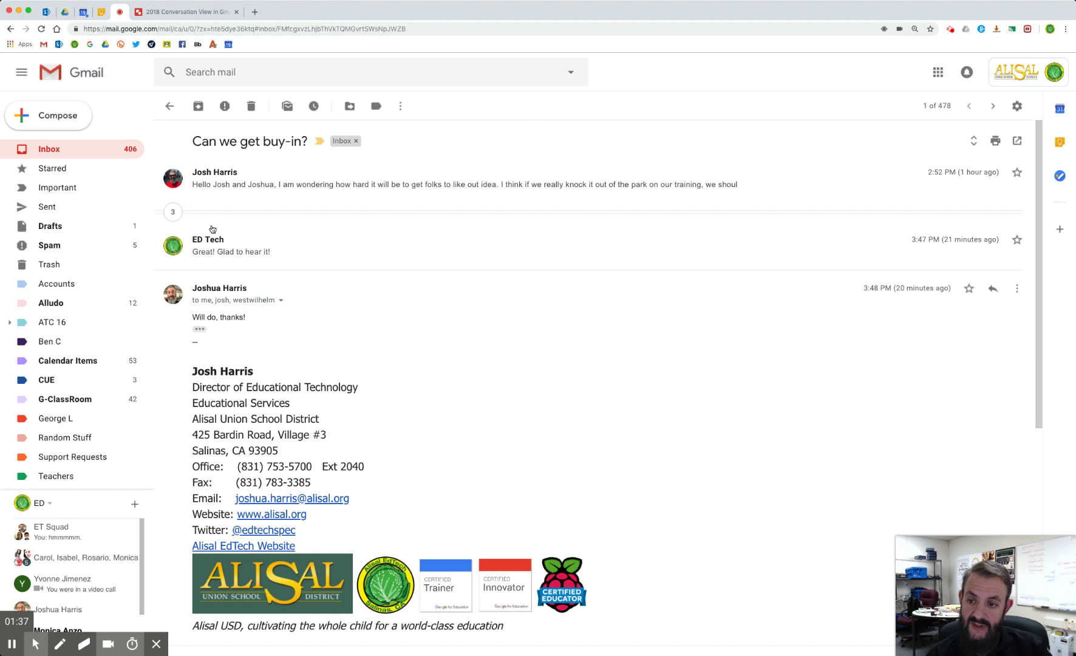
Reveal the three hidden messages and toggle the 'Will do, thanks!' and 'Great! Glad to hear it!' messages.
click(173, 212)
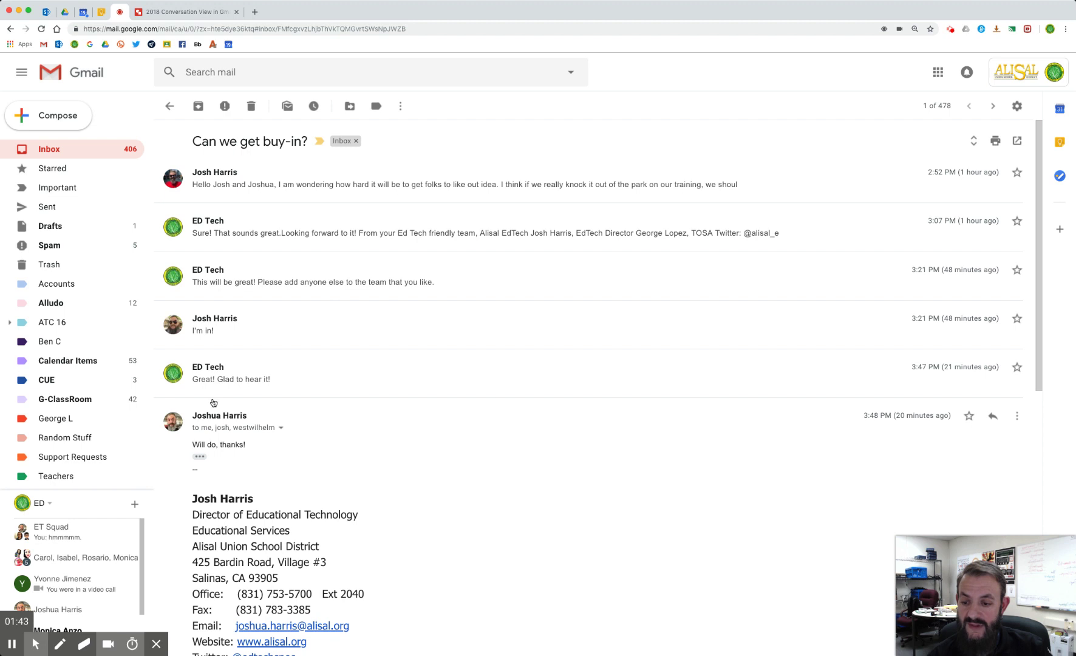
scroll(221, 415, down, 1)
scroll(221, 414, down, 5)
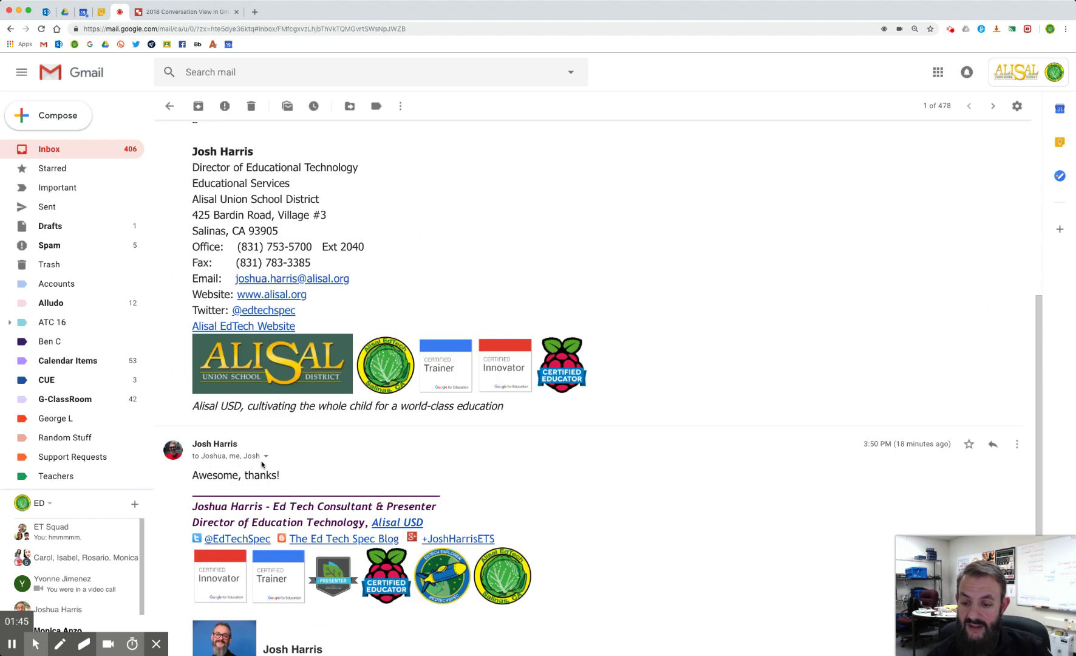
scroll(254, 311, up, 3)
click(315, 244)
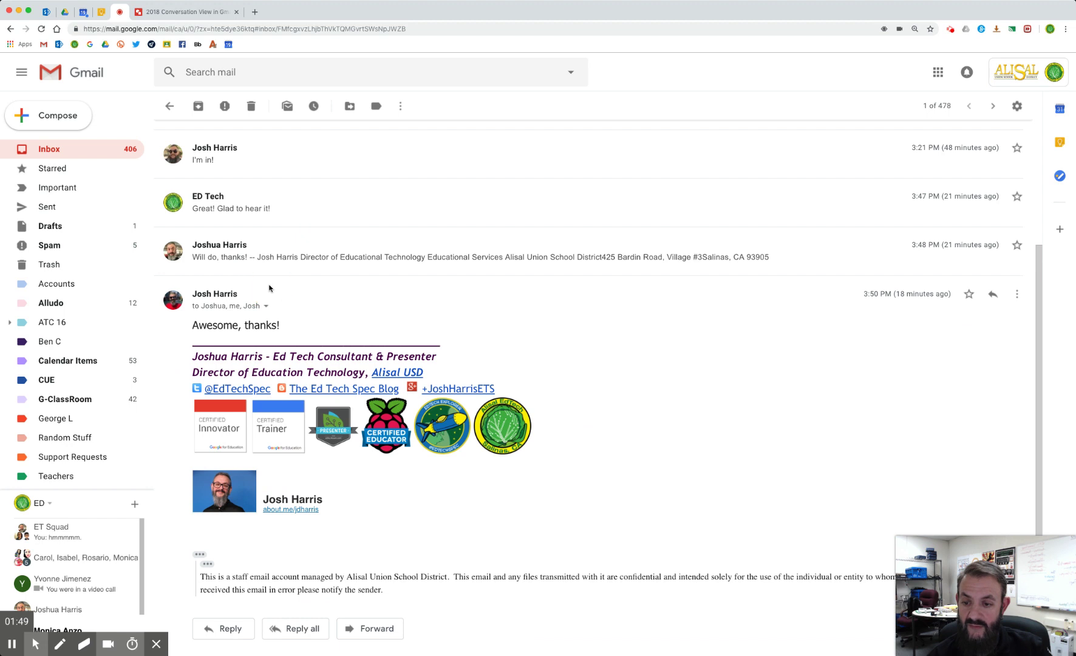
click(298, 240)
click(298, 240)
click(295, 194)
click(294, 190)
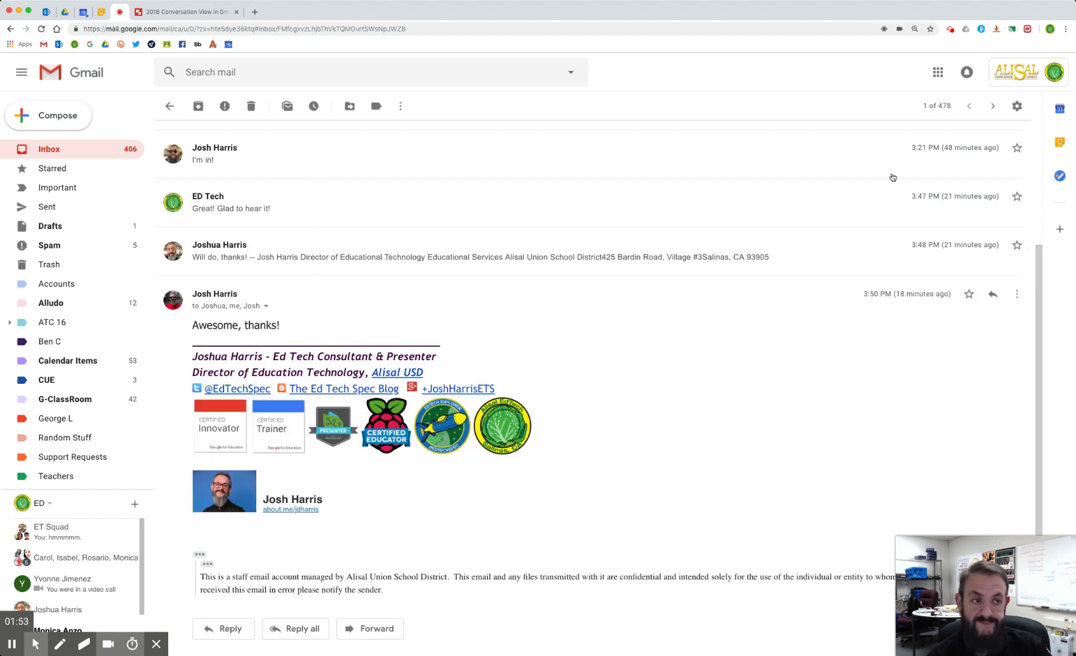
Expand all messages in the conversation, then collapse them back to one-line previews.
scroll(918, 188, up, 3)
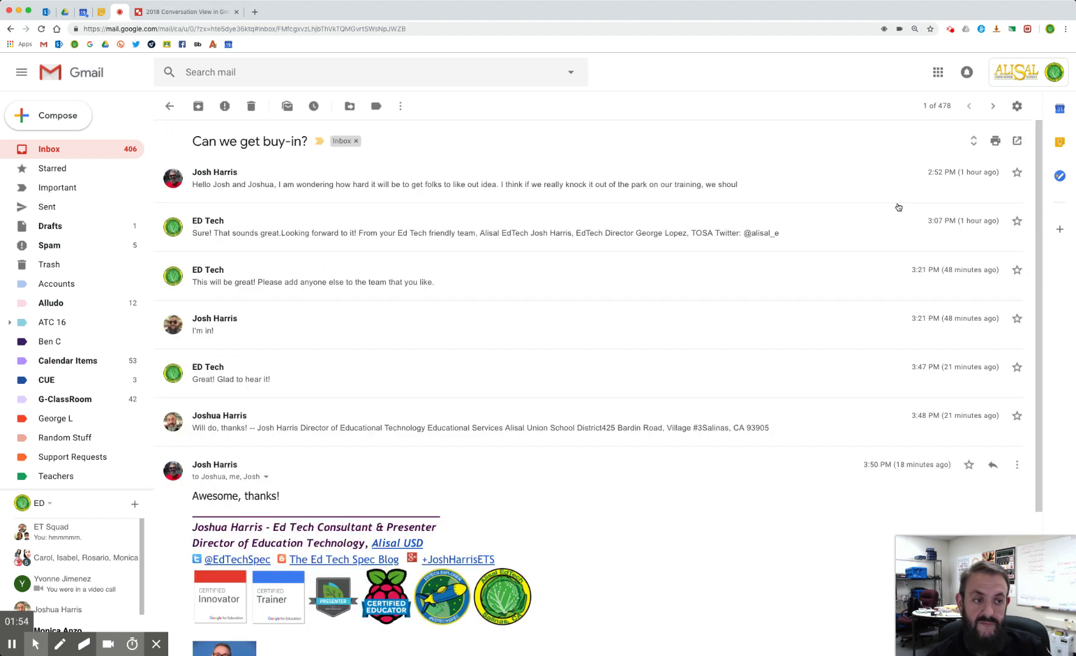
click(976, 145)
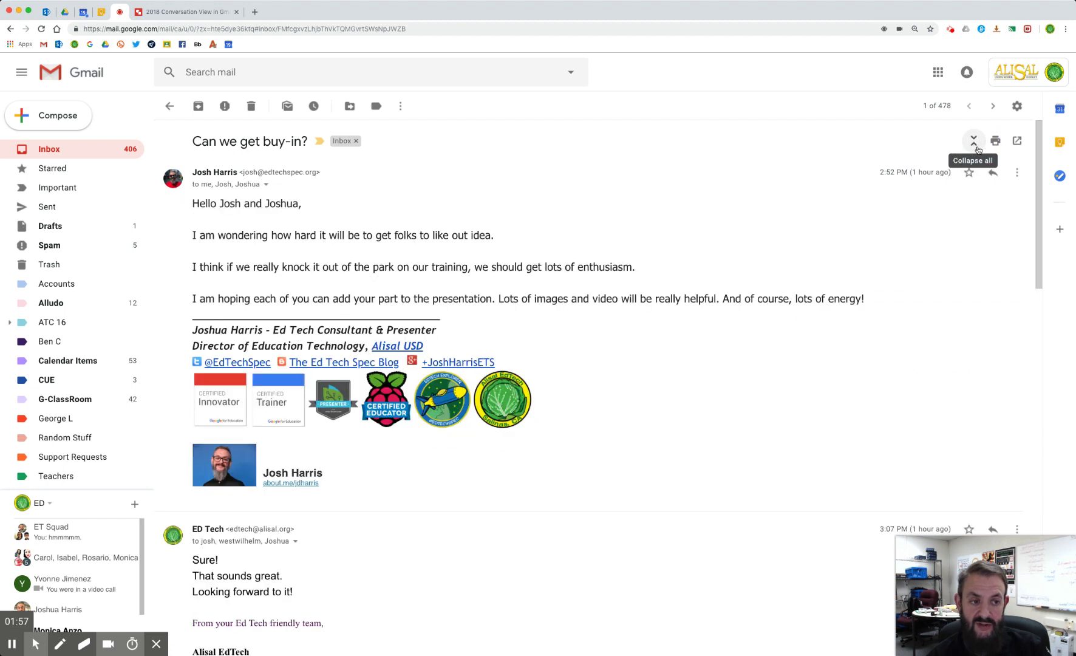
click(976, 146)
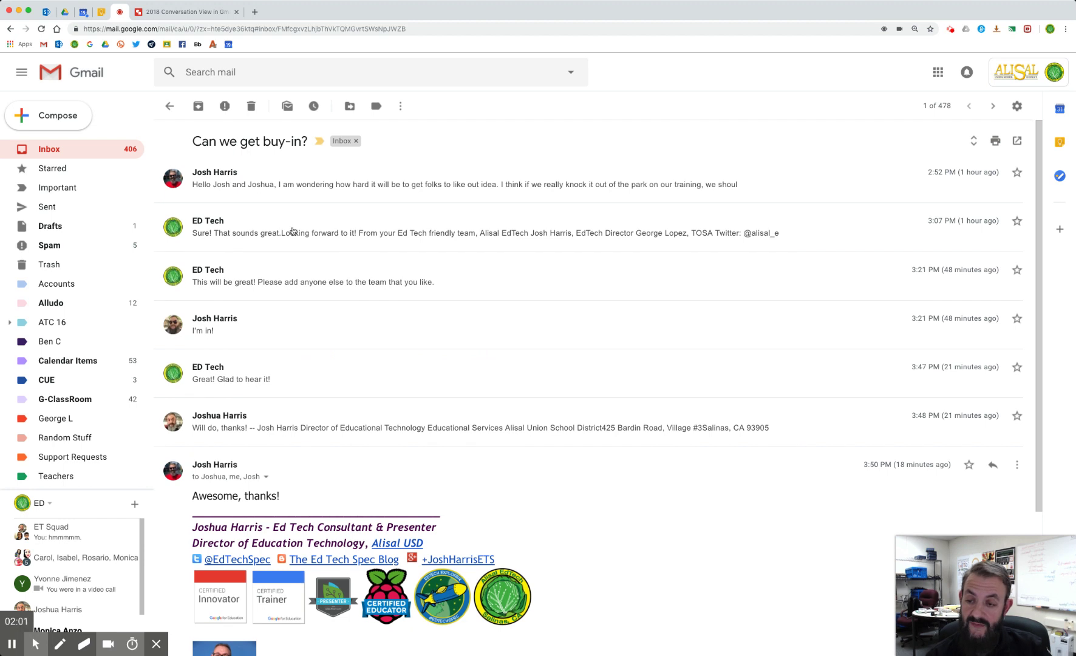
Reopen the Can we get buy-in? thread, reveal its four hidden messages, then return to the inbox.
click(170, 106)
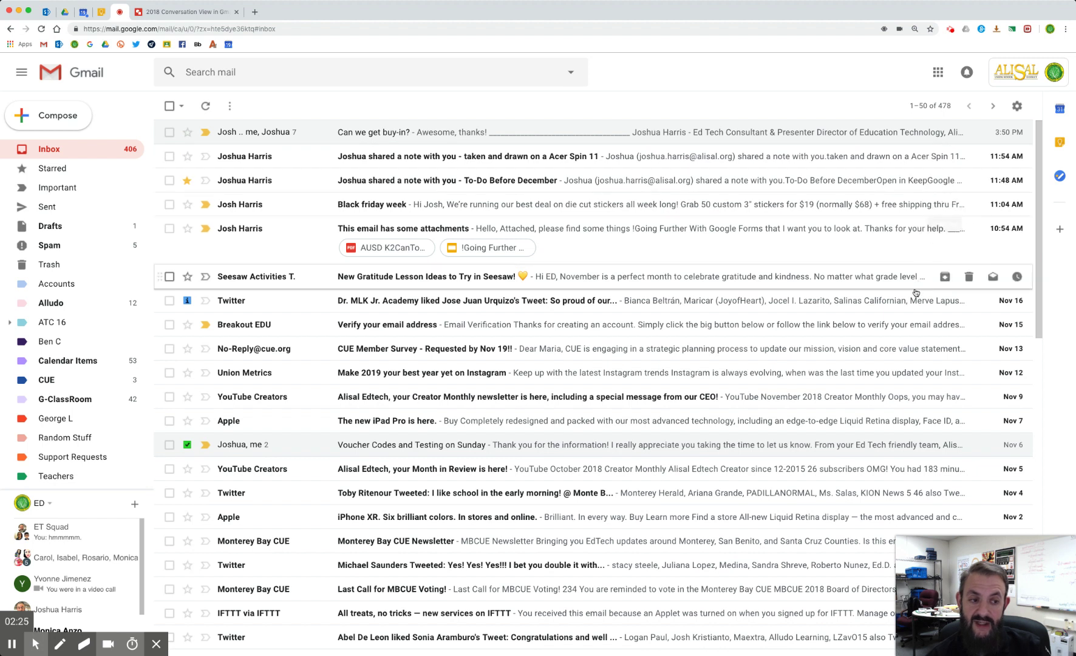
click(320, 134)
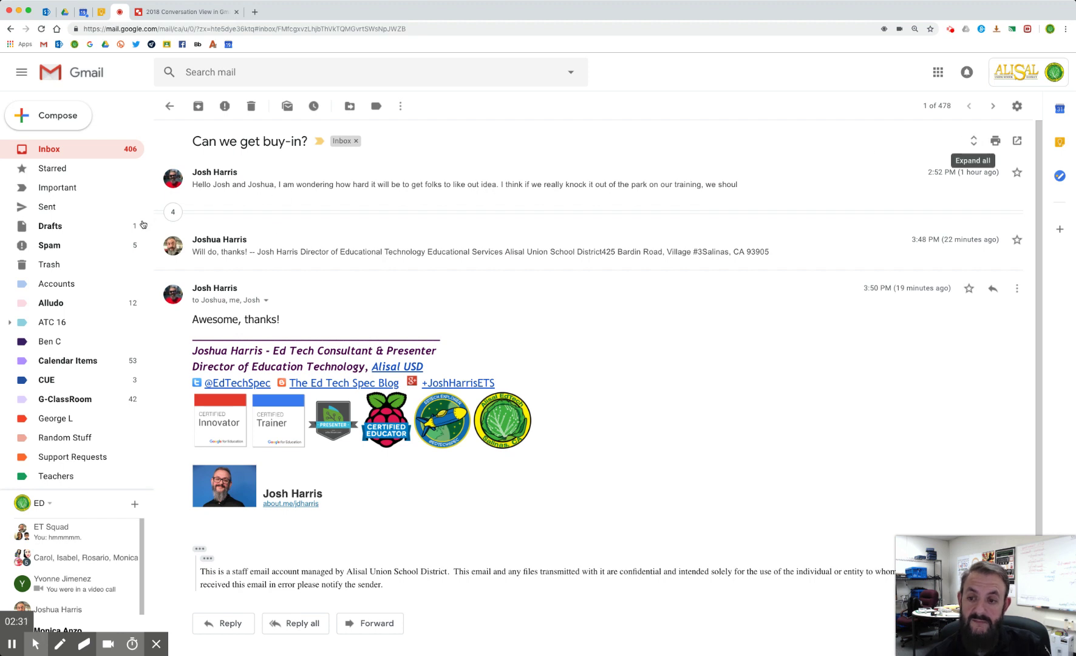
click(173, 211)
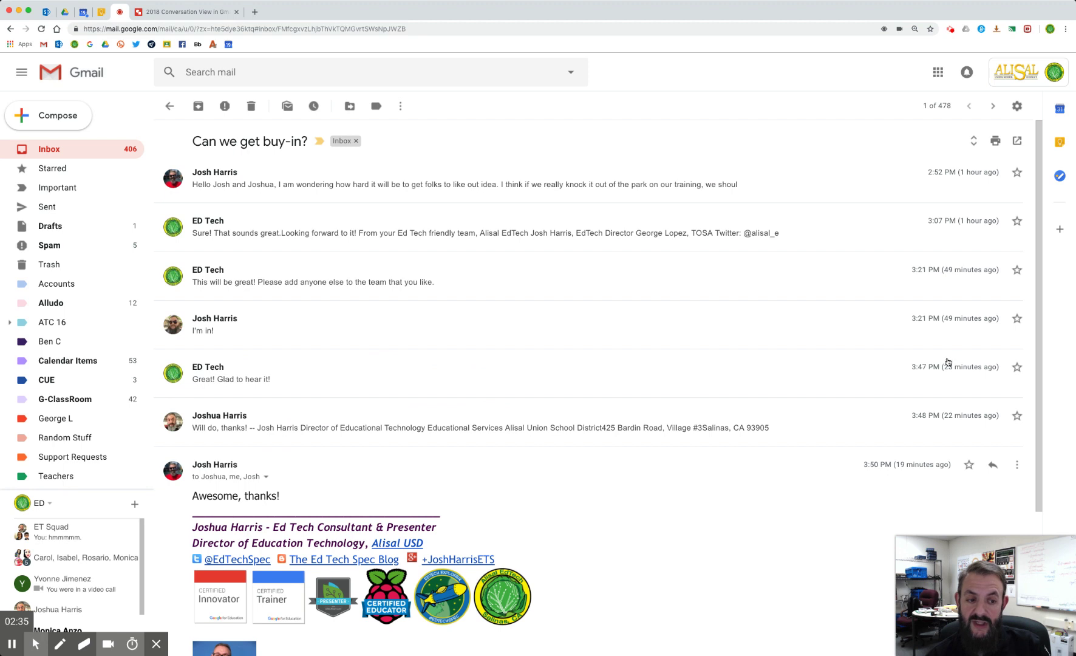
scroll(868, 365, down, 2)
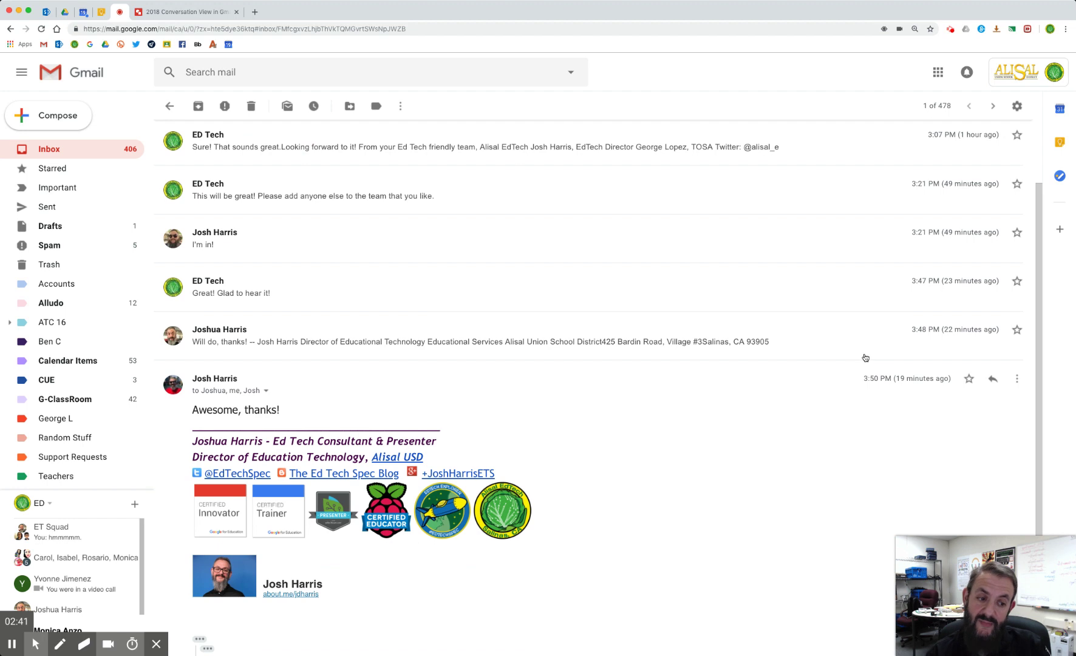
scroll(853, 382, down, 1)
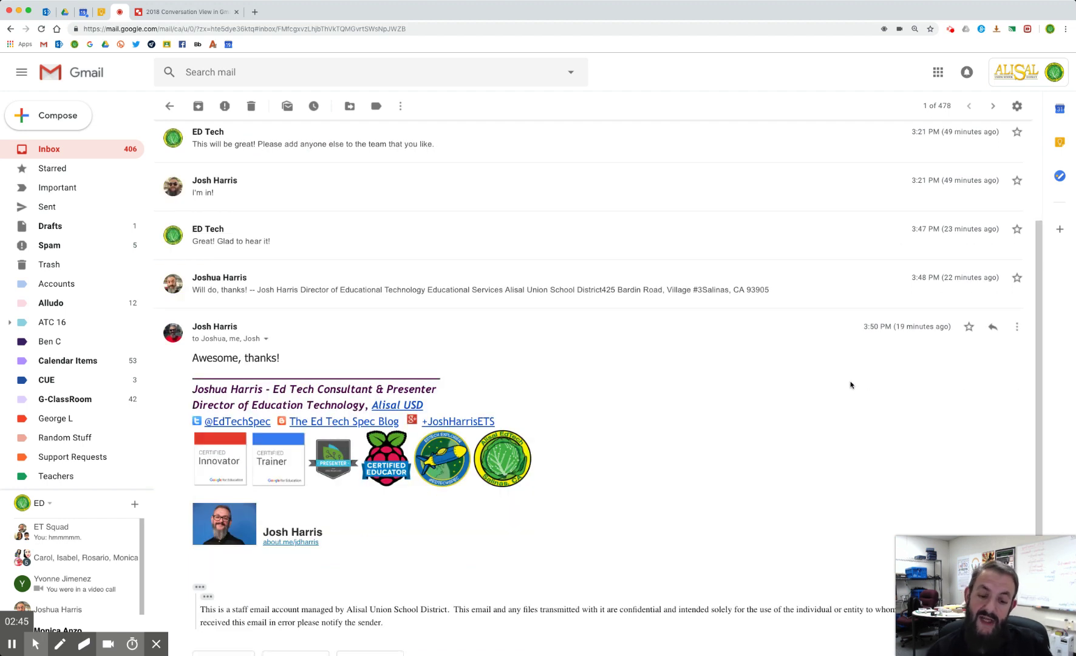
scroll(600, 305, up, 3)
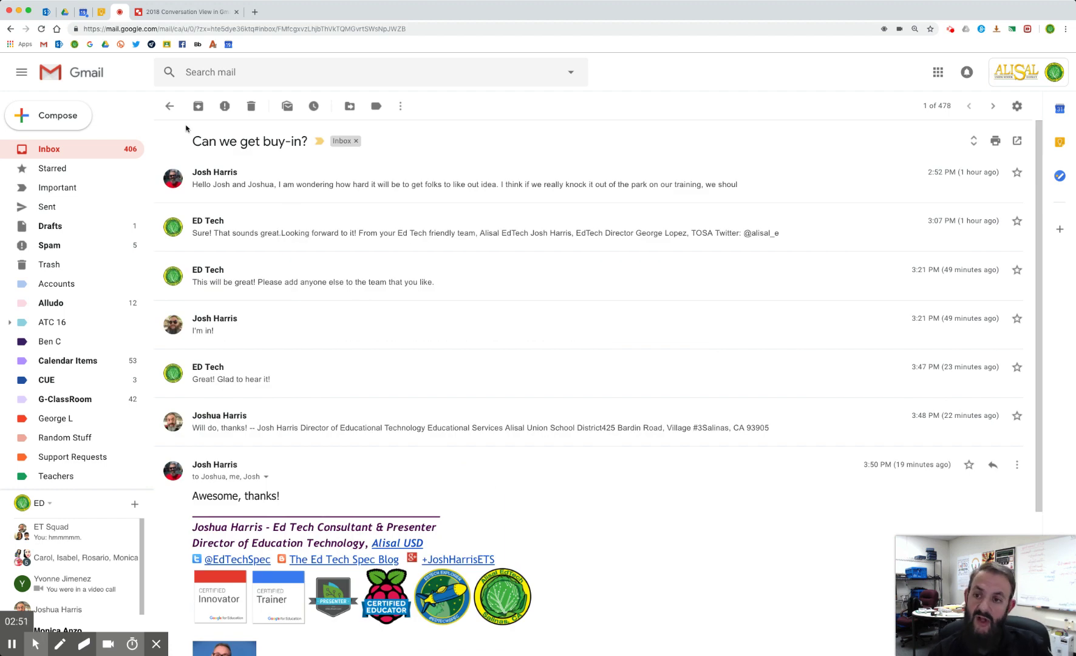
click(169, 106)
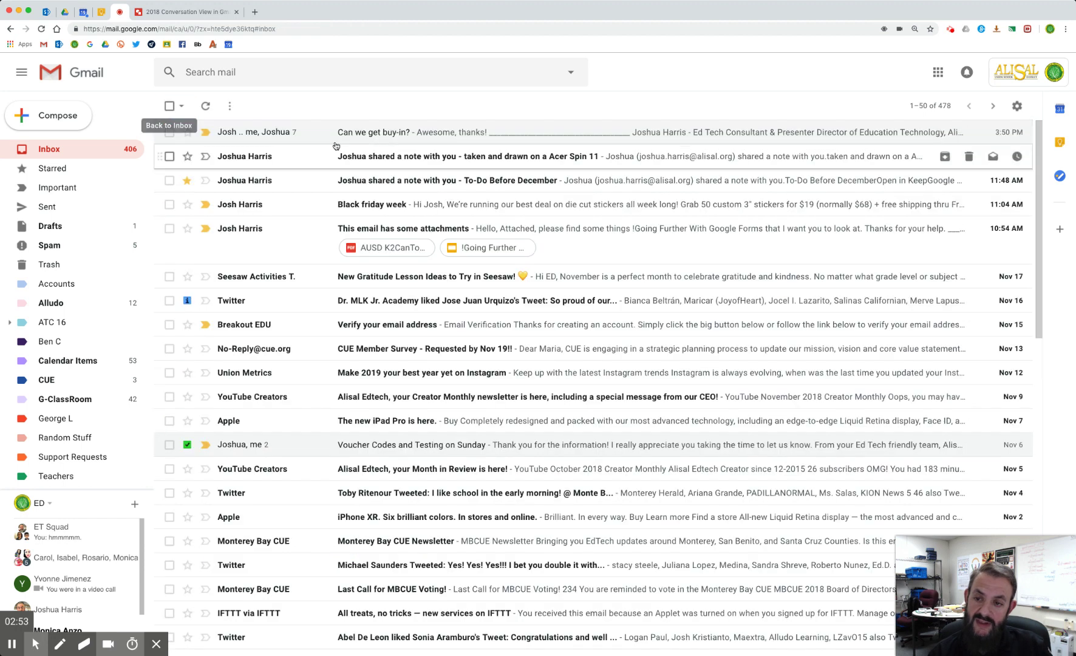
Reply all on Can we get buy-in? with 'Thanks Everybody!', fixing typos, and send it.
click(320, 132)
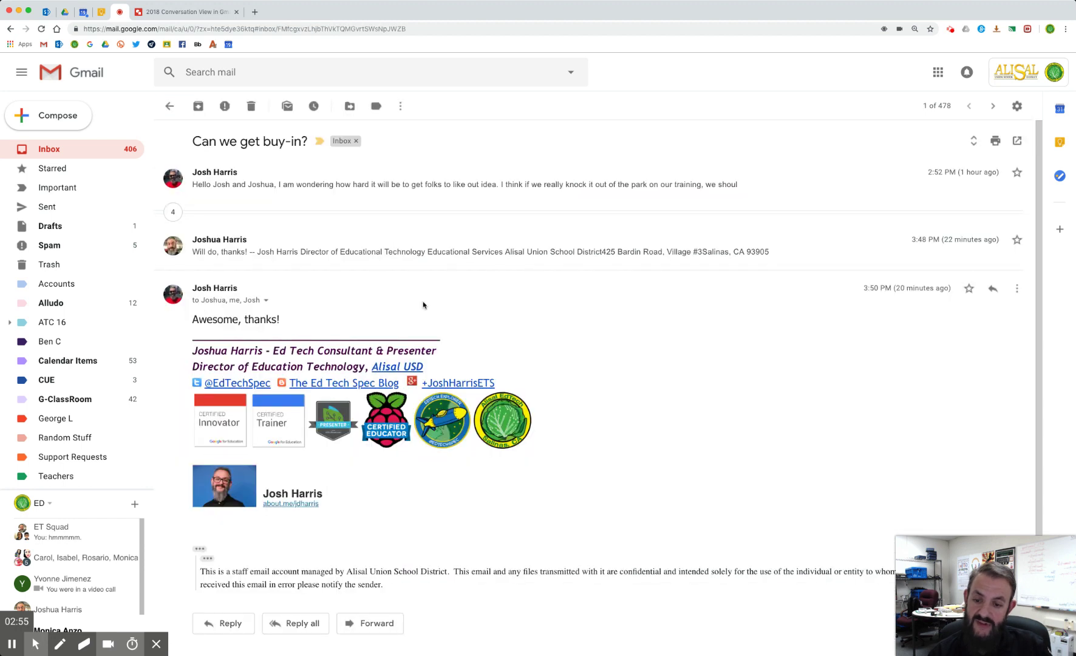
scroll(439, 398, down, 1)
click(295, 601)
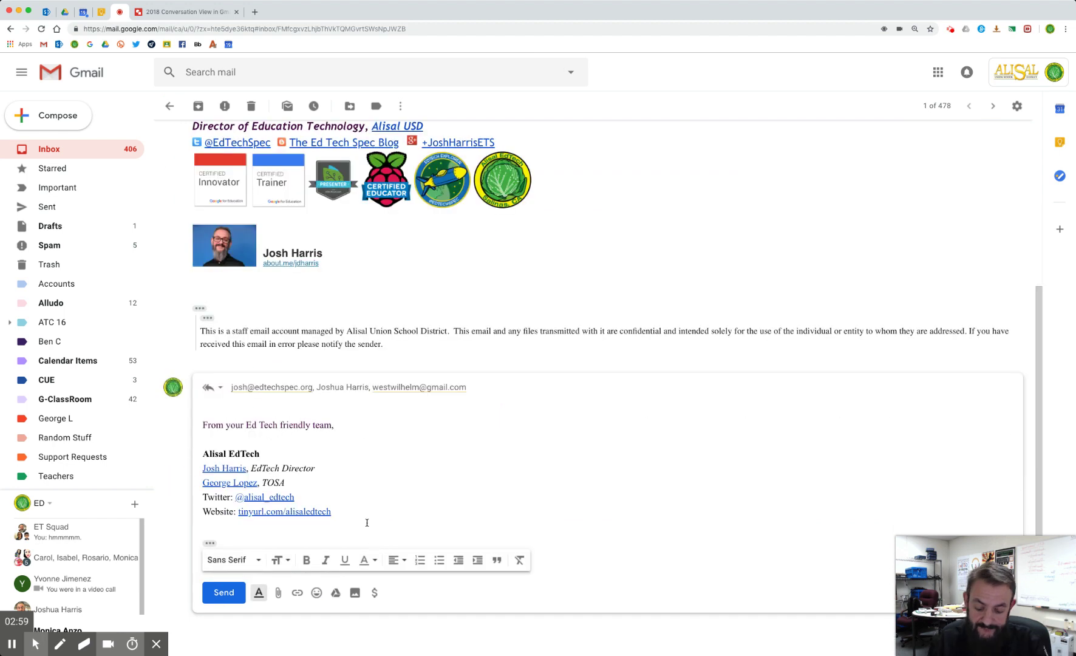
text(Than ks Ev)
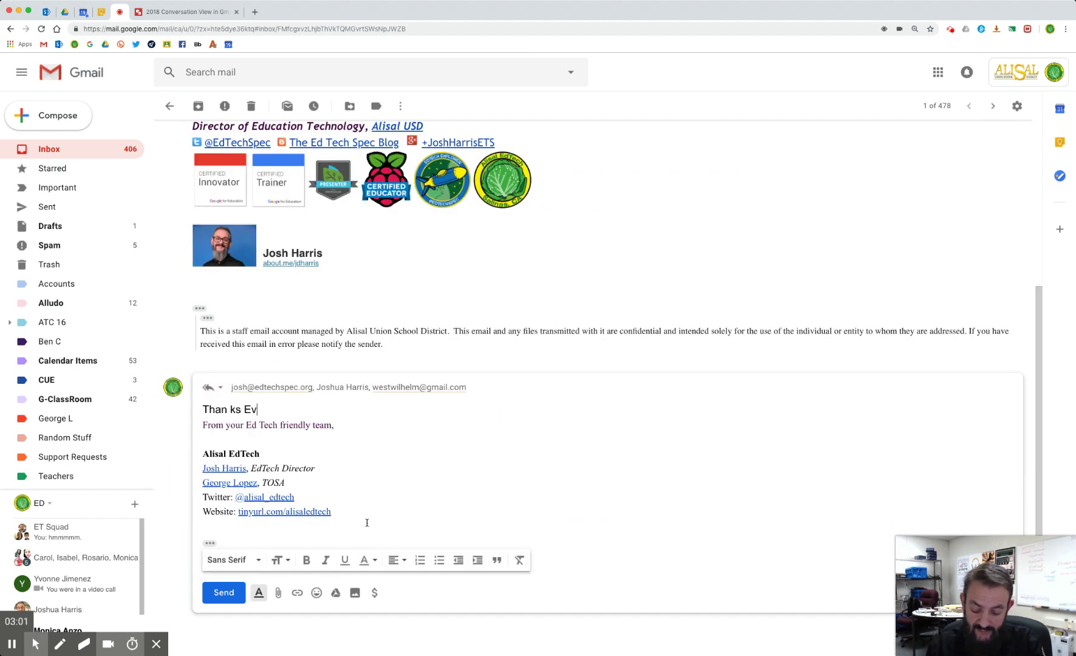
text(erybody)
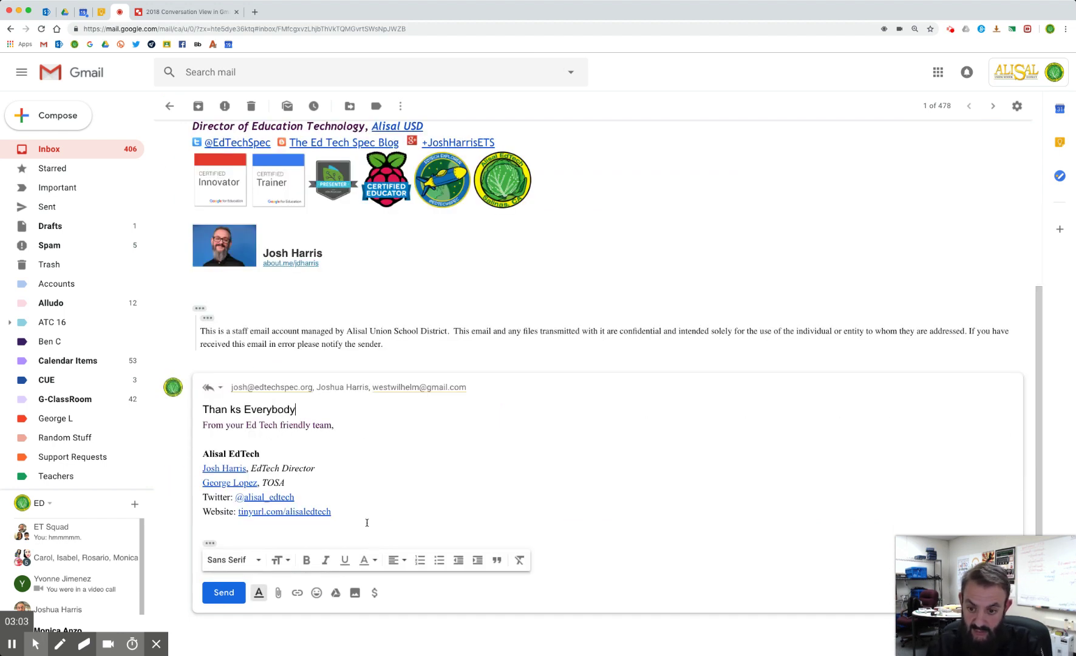
double_click(227, 412)
text(Thanks)
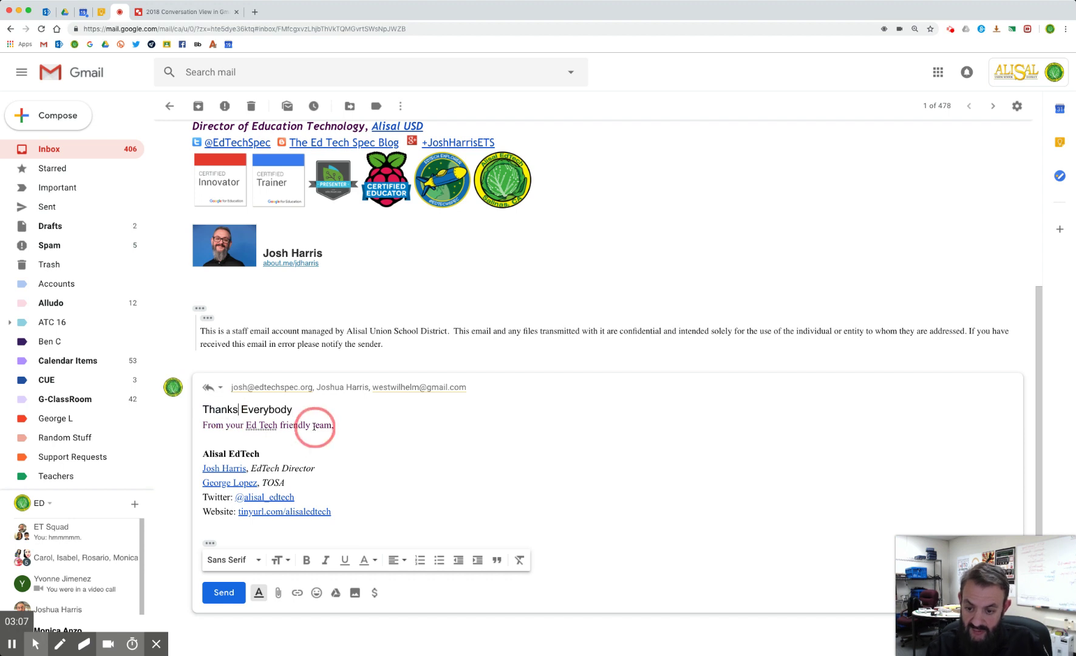
text(!)
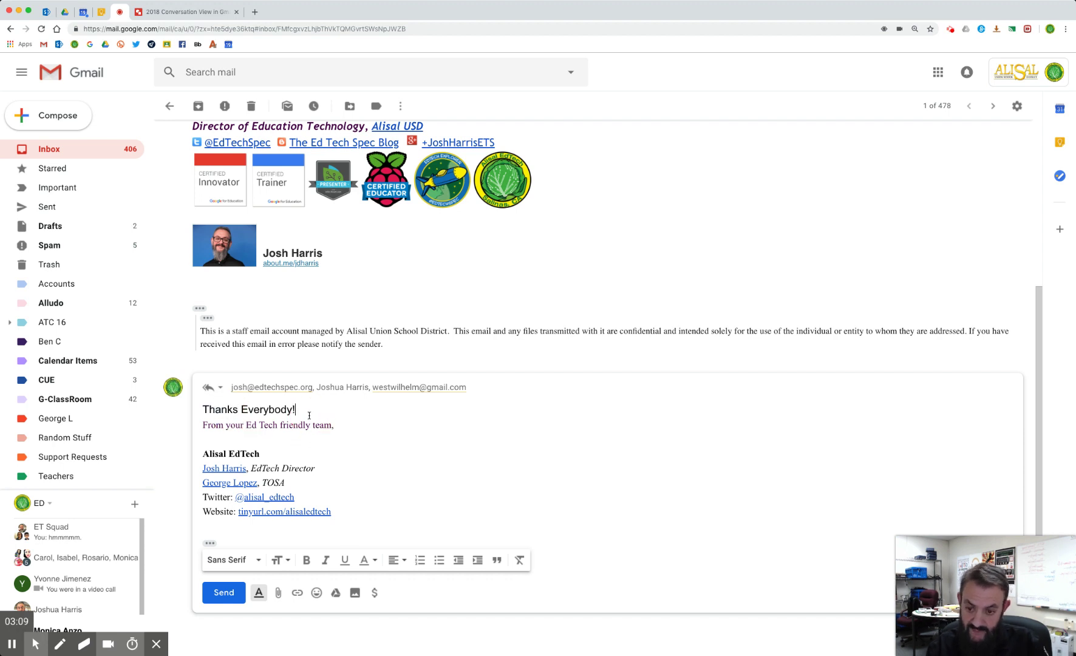
click(226, 593)
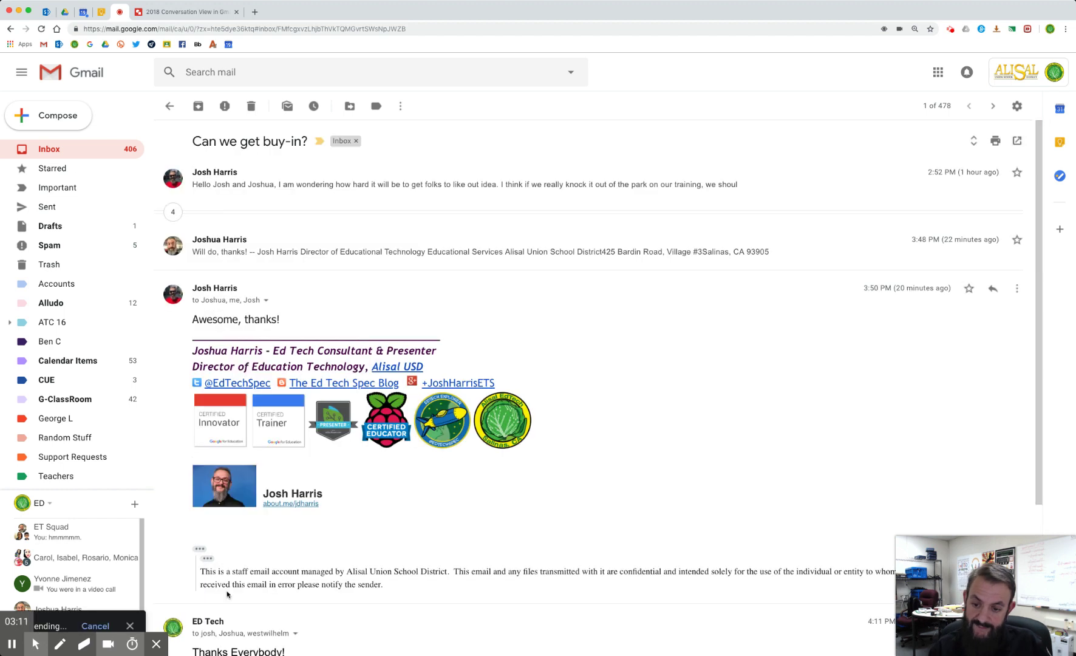
click(166, 107)
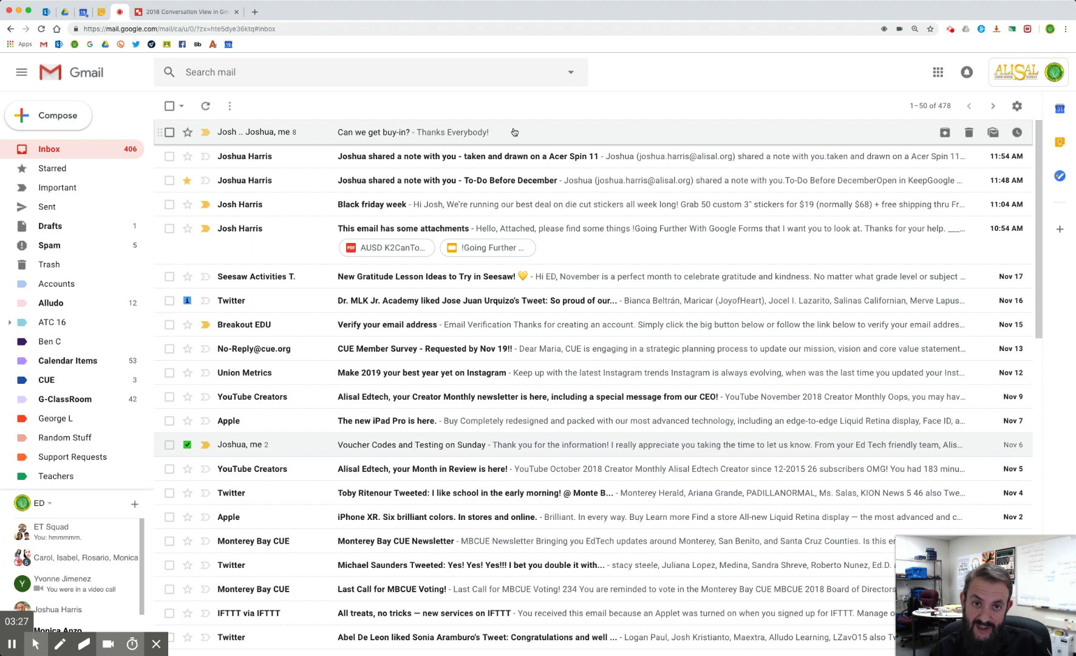
Open the Can we get buy-in? thread and expand its five hidden messages.
click(320, 141)
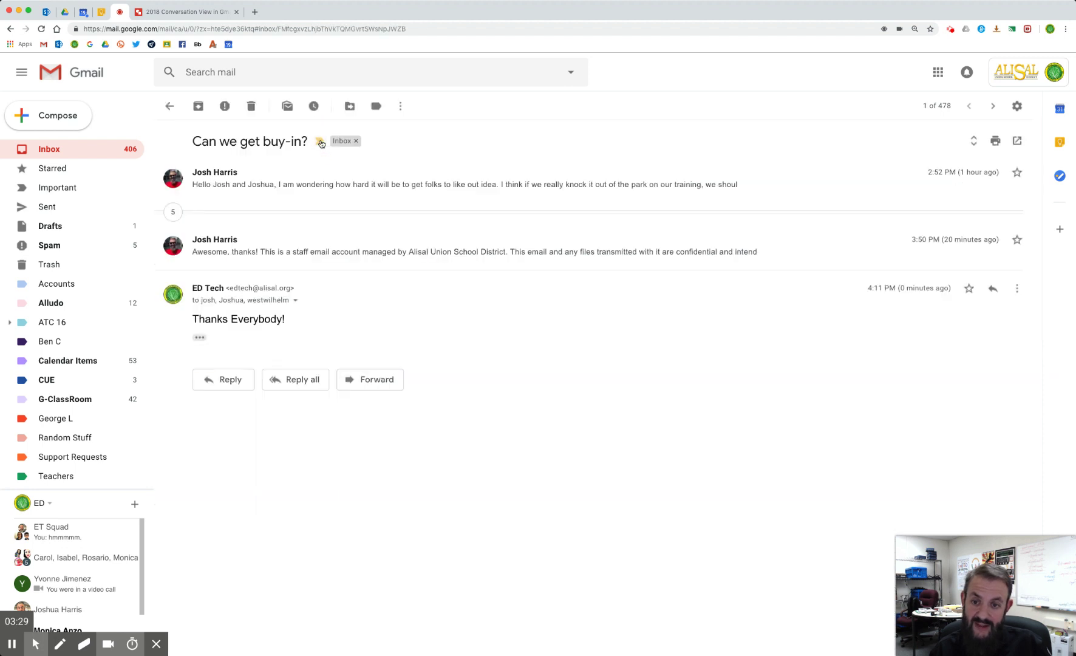
click(173, 211)
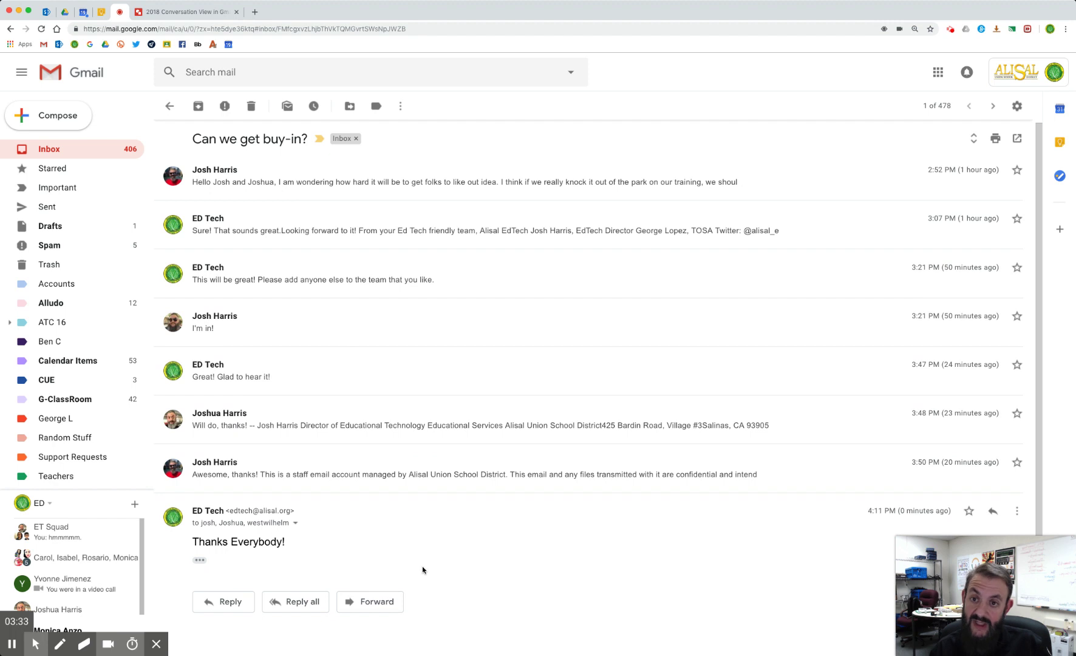
In a new tab, search for 'chrome web store' and open the Chrome Web Store.
click(255, 13)
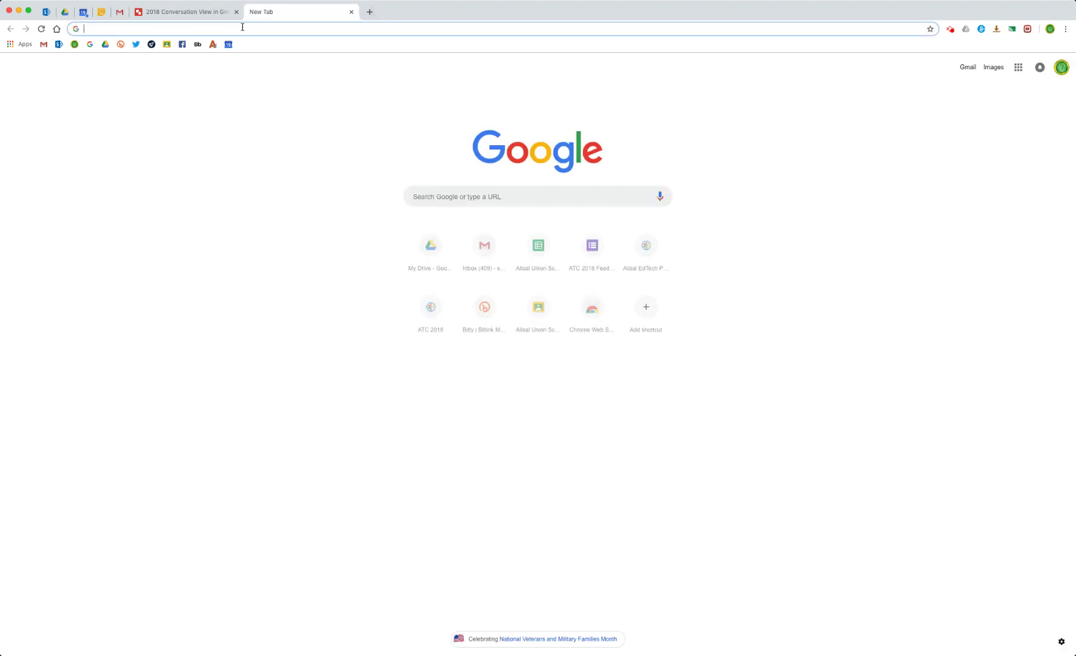
text(chrome)
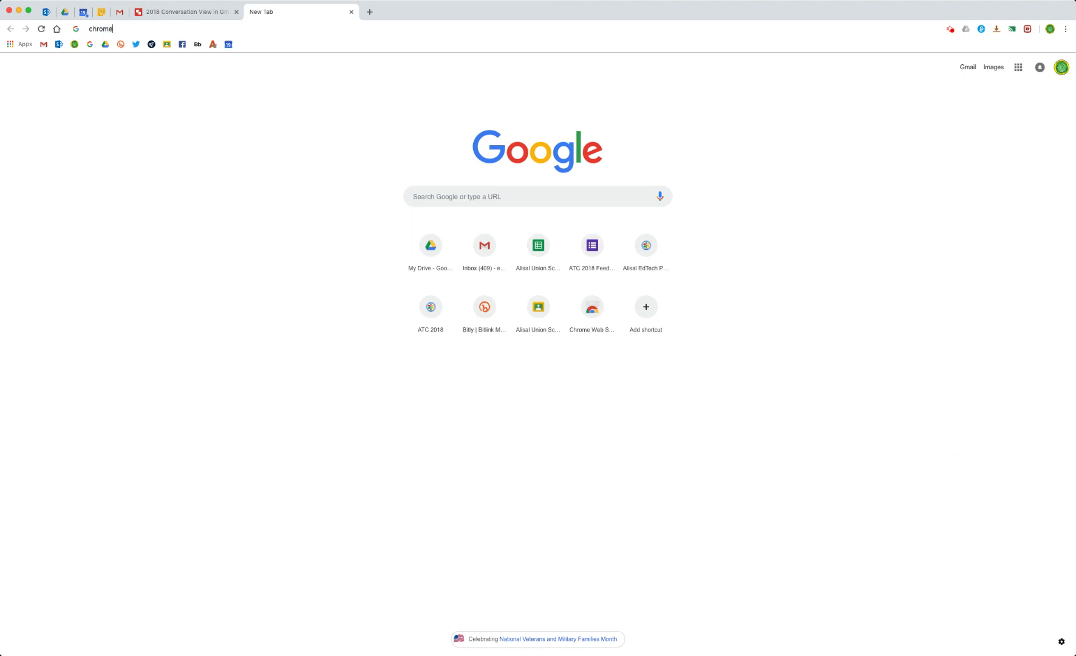
text( web store)
key(Return)
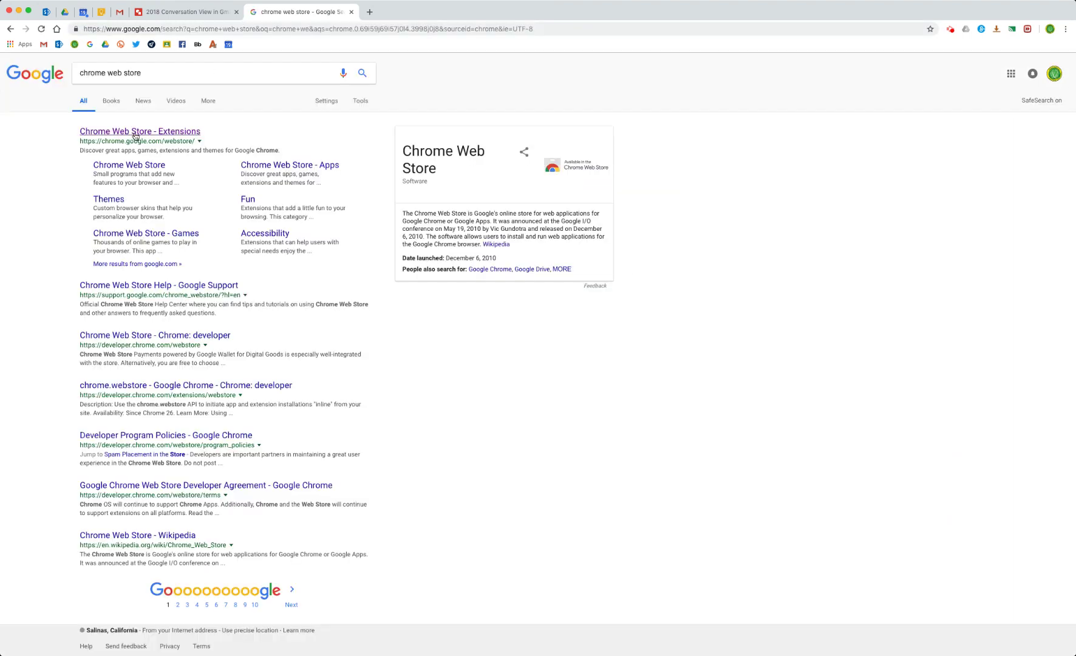
click(135, 135)
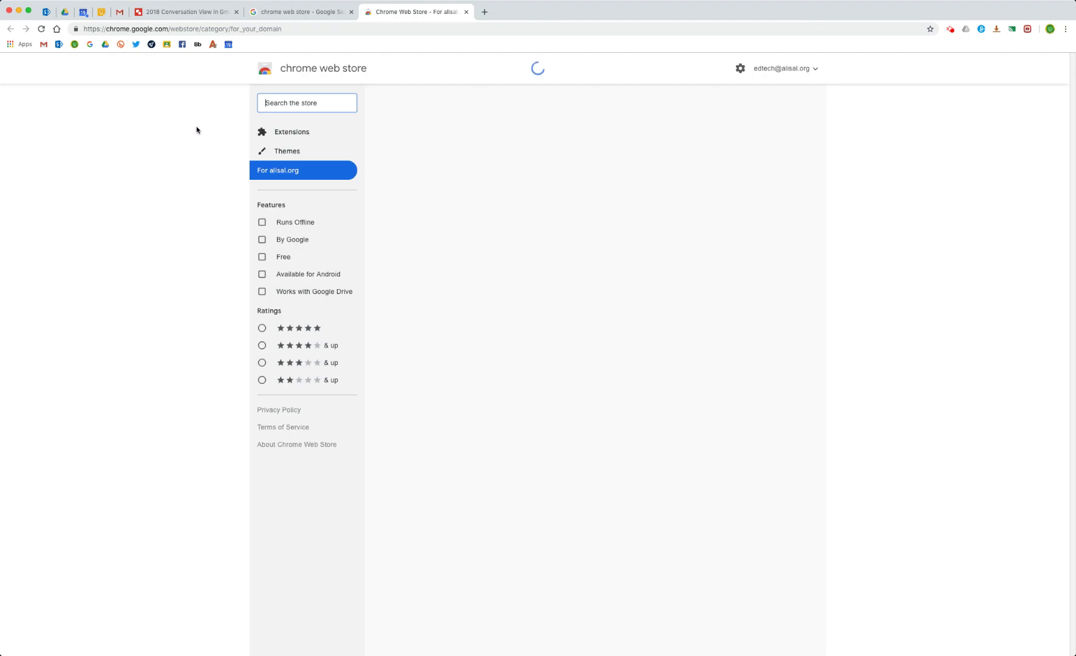
Search the store for 'reverse conversation' and add the Gmail reverse conversation extension to Chrome.
click(265, 110)
text(revers)
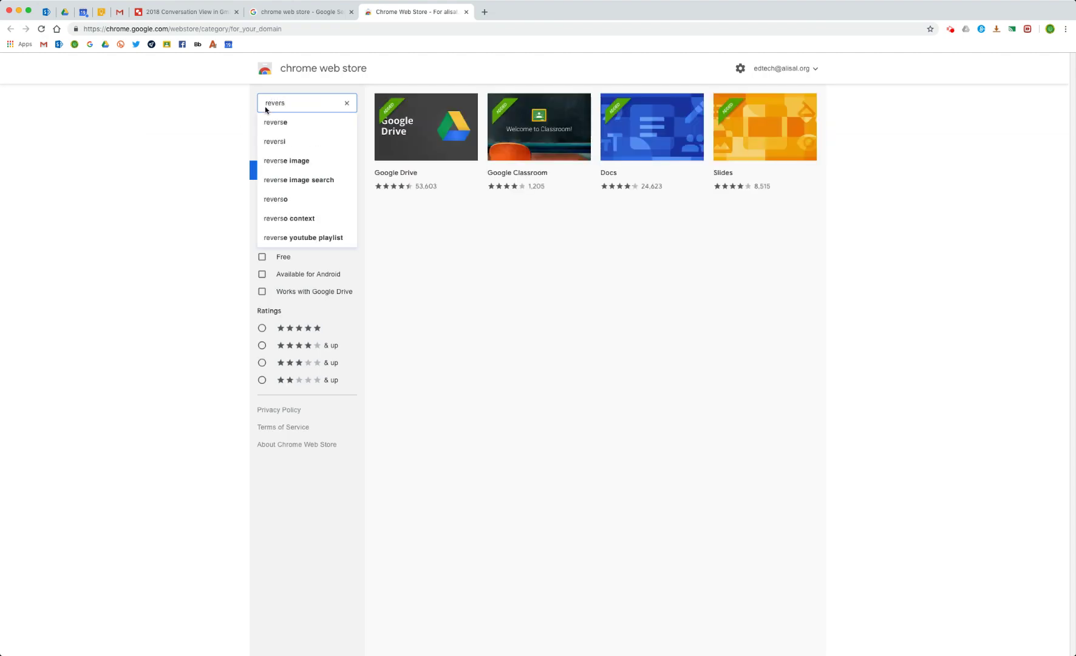
text(e convers)
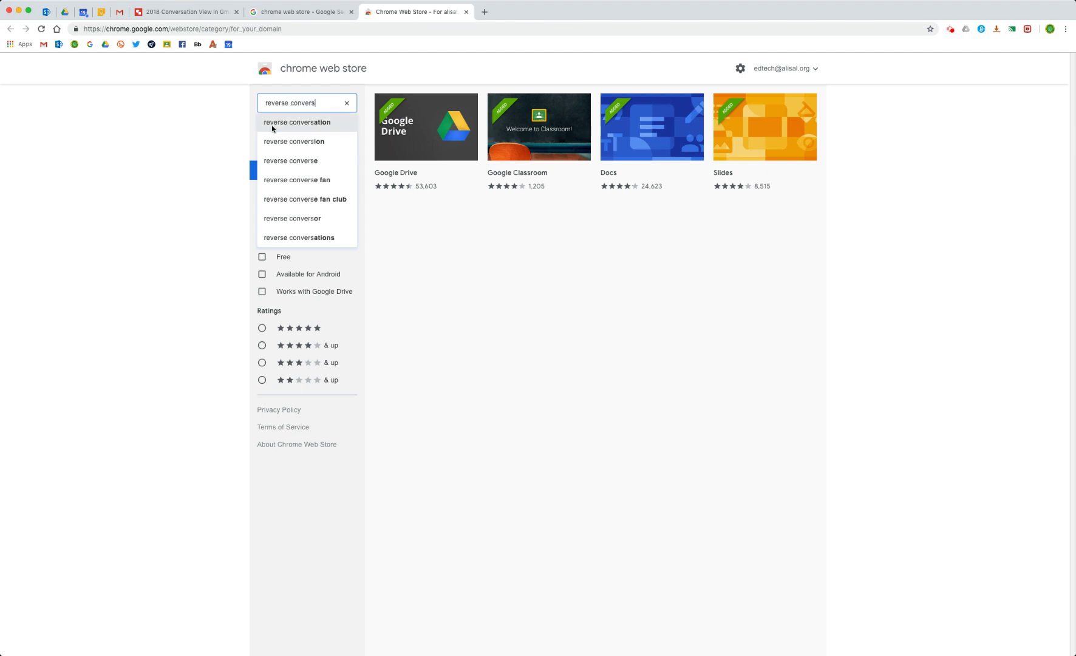
click(275, 126)
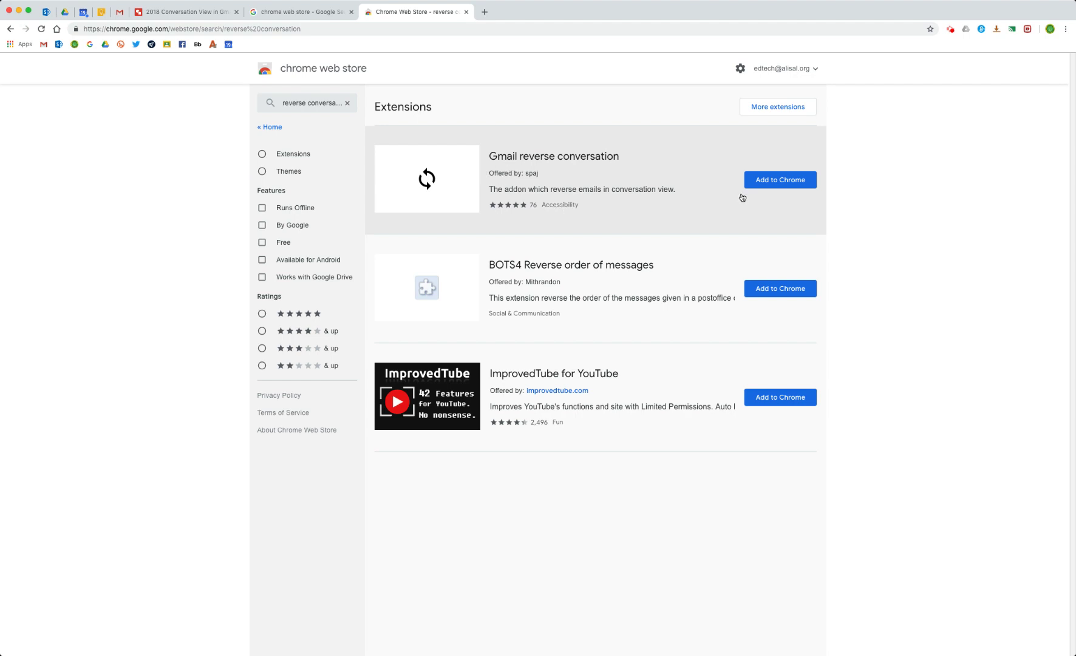
click(763, 180)
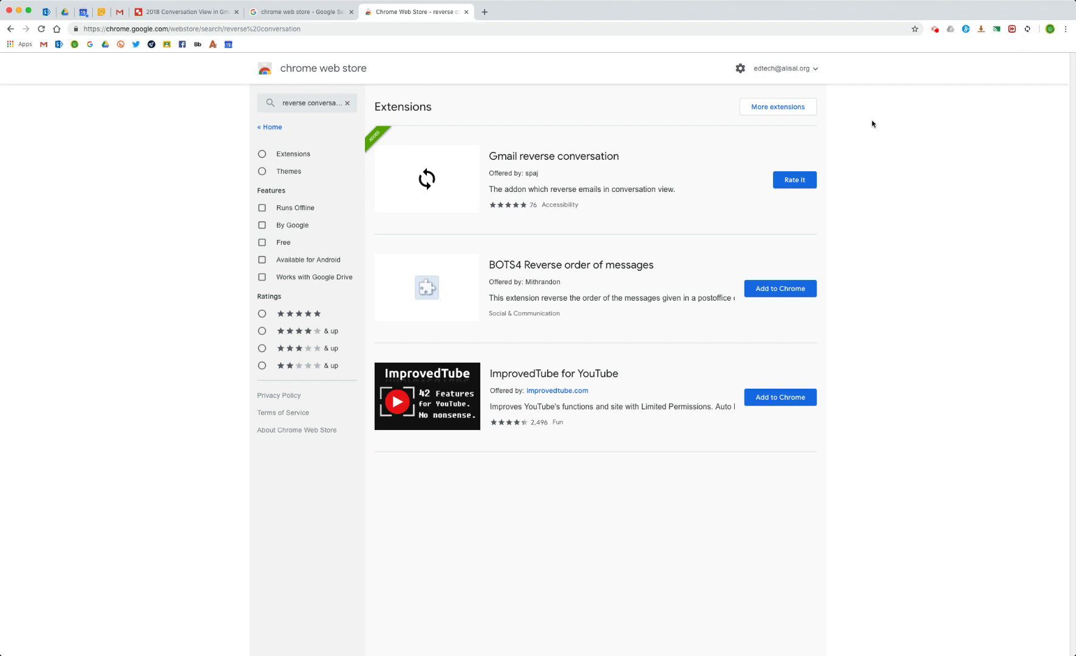
click(122, 13)
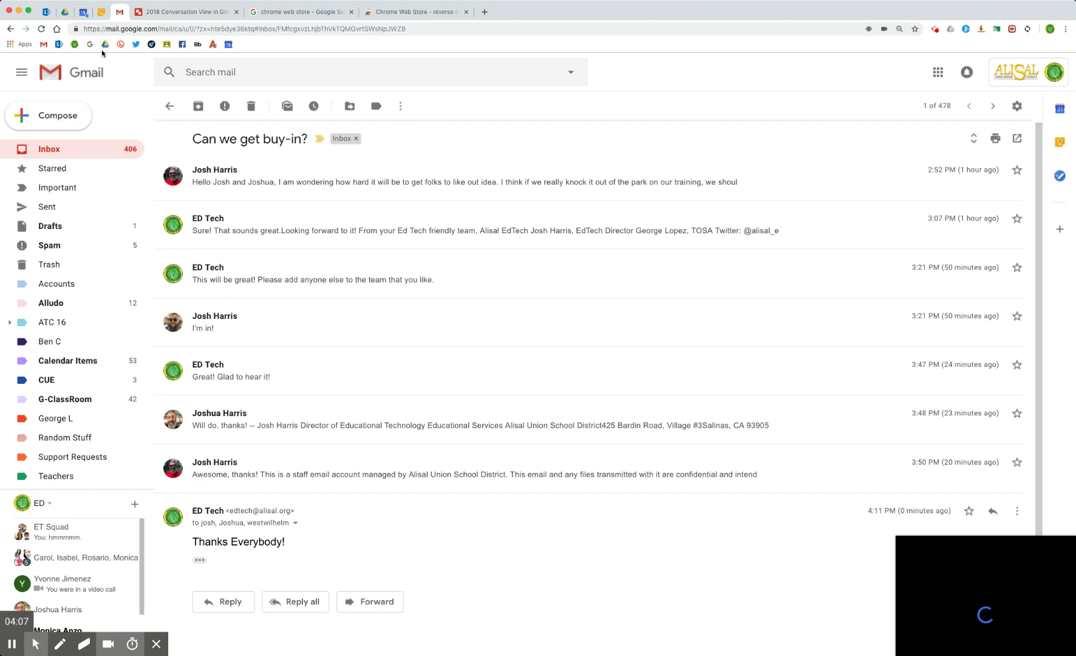
Reload Gmail, open Can we get buy-in? with its five hidden messages expanded, then return to the inbox.
click(46, 73)
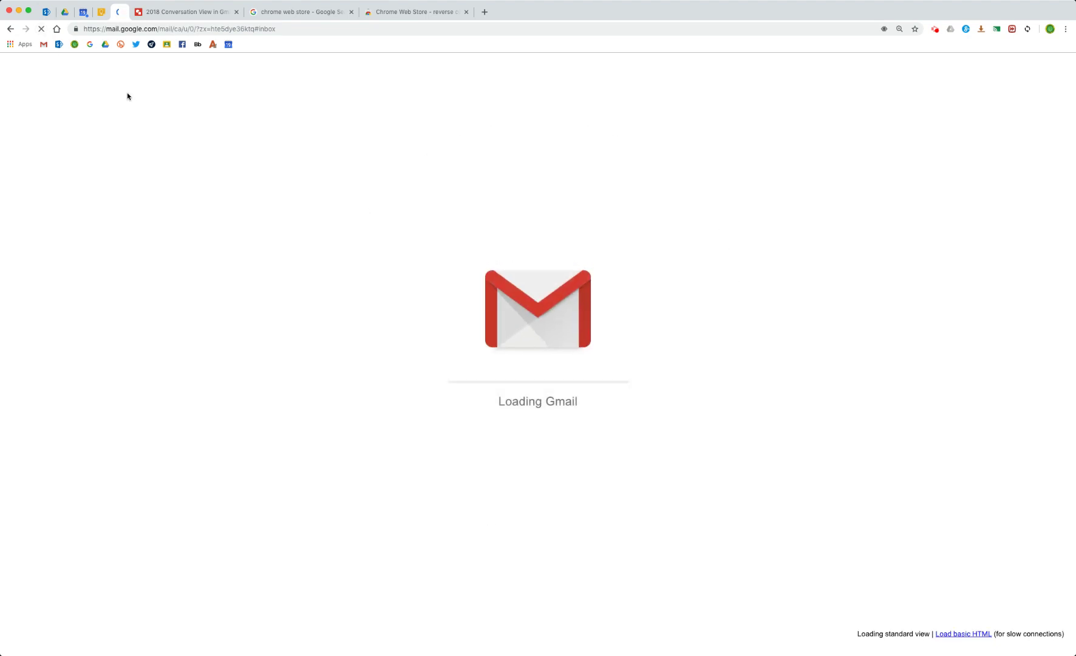
click(327, 133)
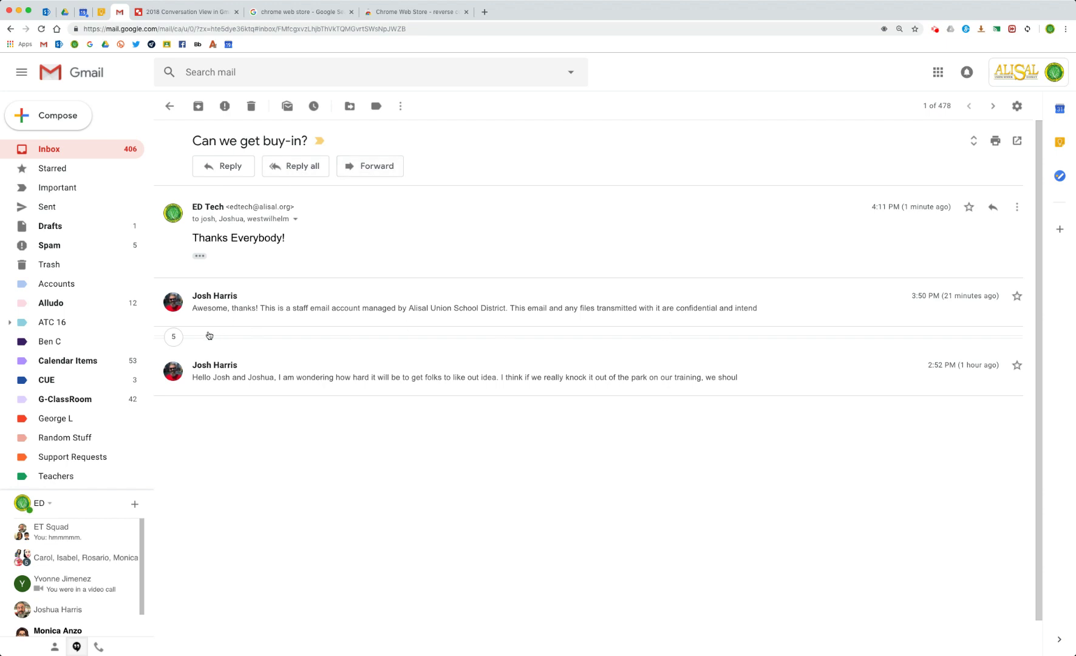
click(209, 335)
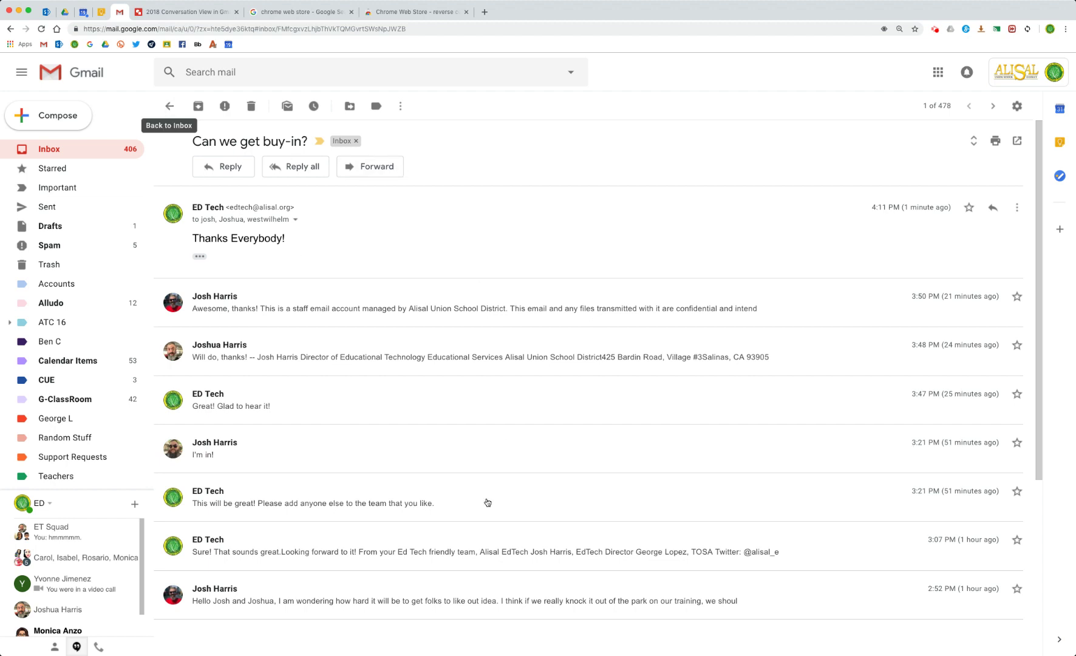
click(165, 107)
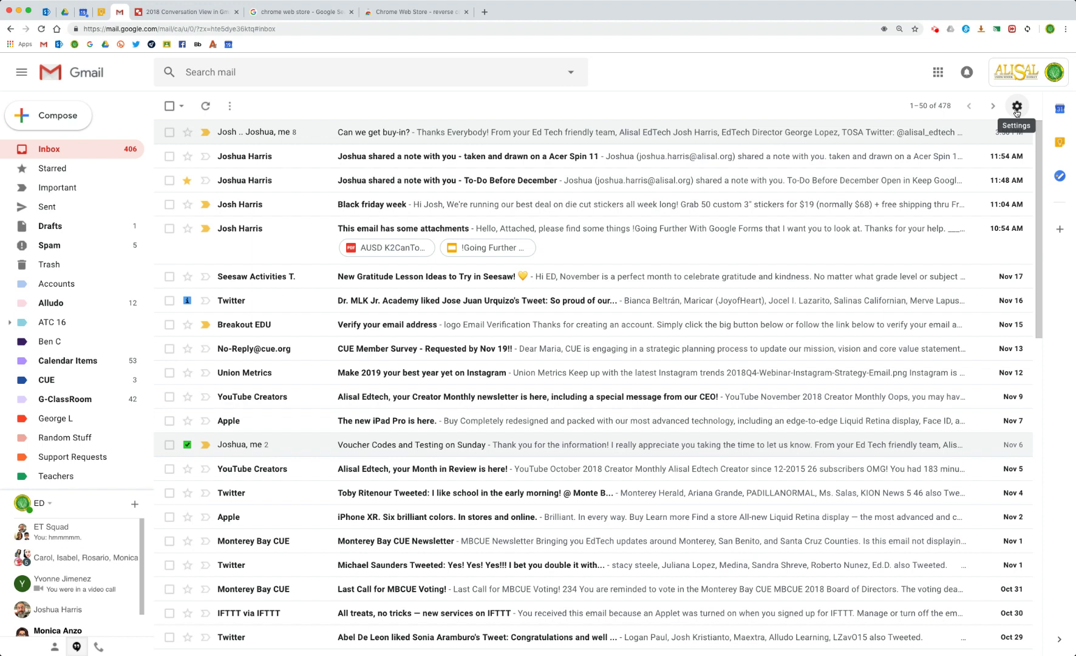
In Settings' General tab, switch Conversation view off and save the changes.
click(1017, 111)
click(969, 180)
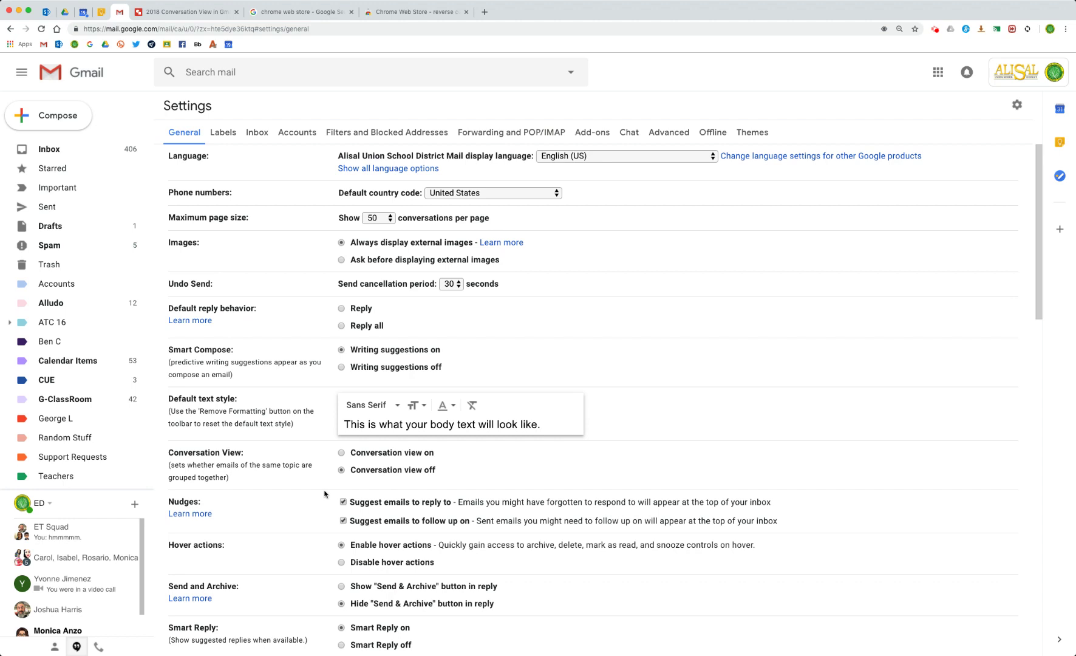
scroll(324, 494, down, 15)
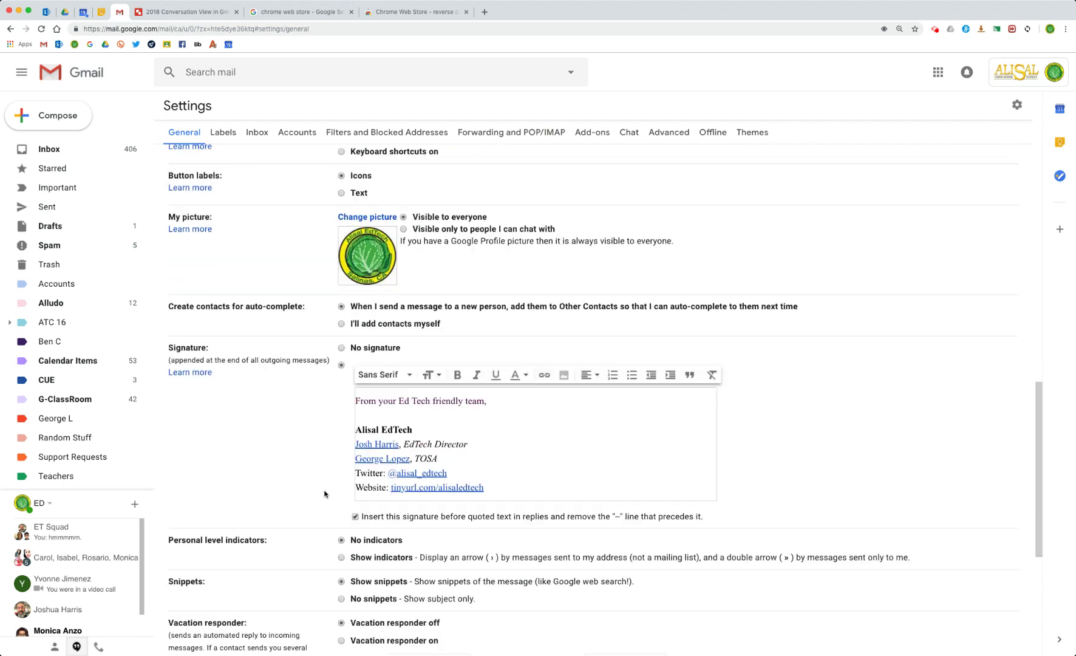
scroll(325, 494, up, 6)
scroll(324, 493, down, 8)
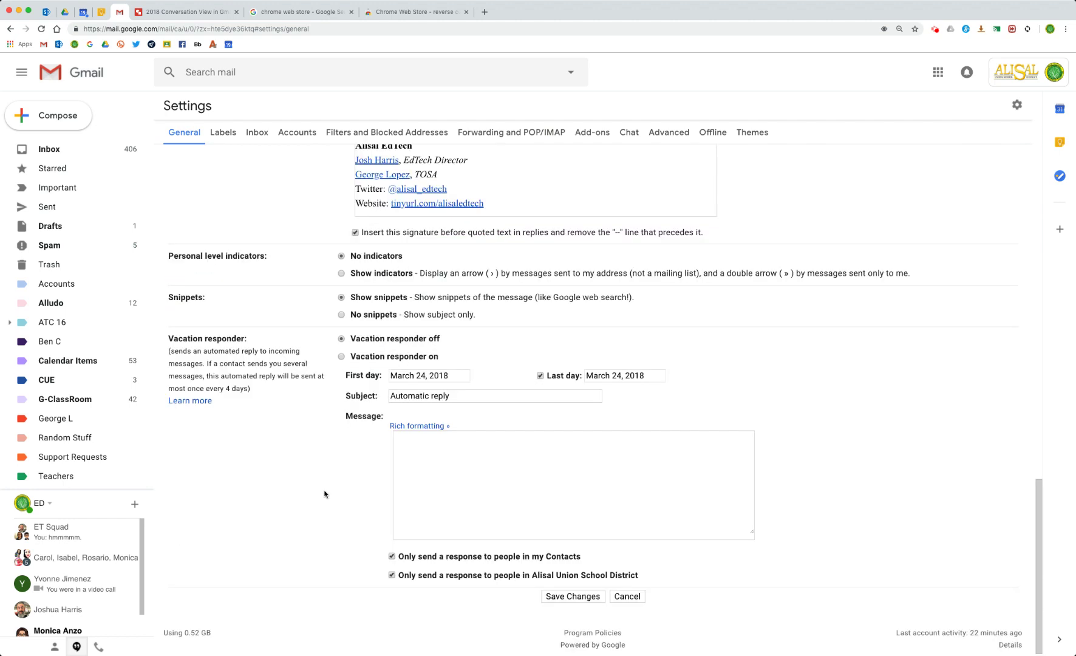
click(573, 594)
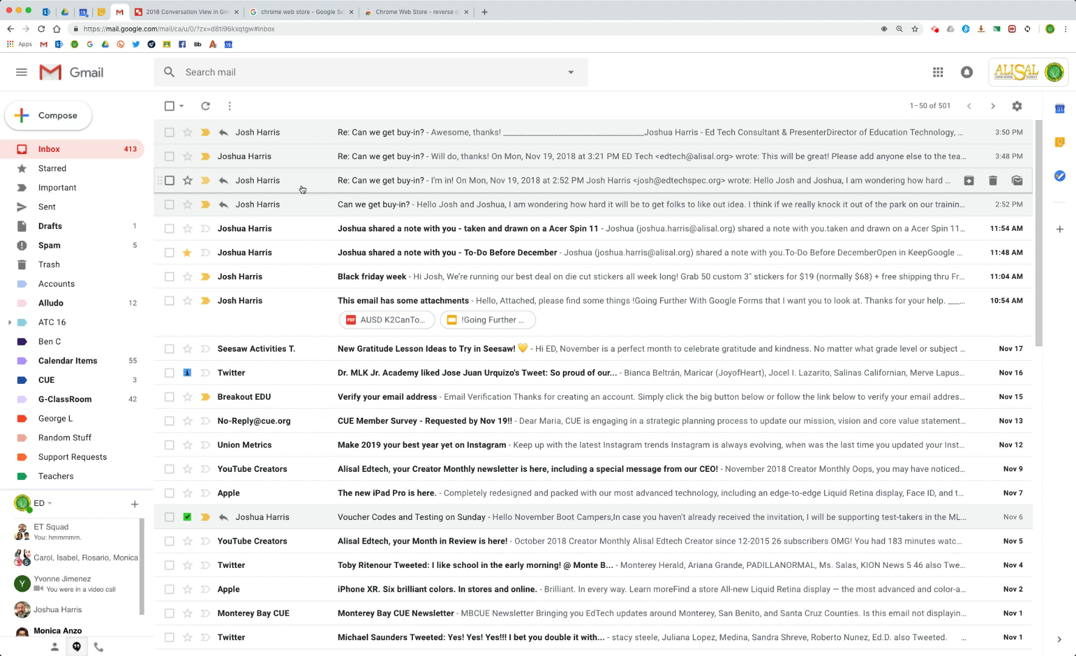
Open the latest Re: Can we get buy-in? reply, then check Sent mail and return to the Inbox.
click(305, 134)
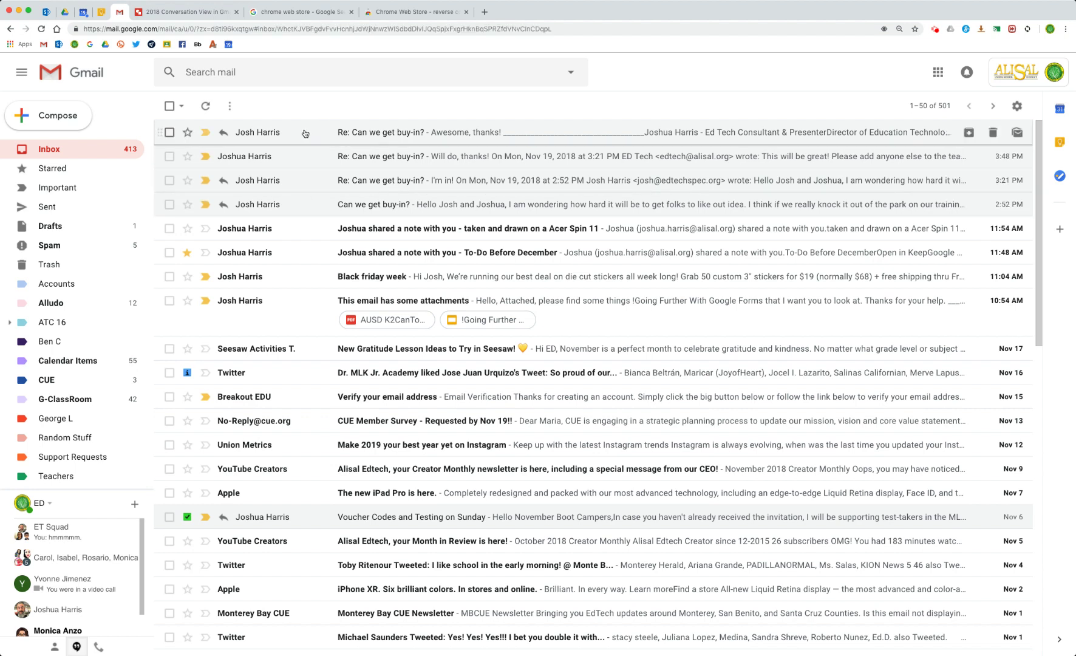
scroll(293, 246, down, 15)
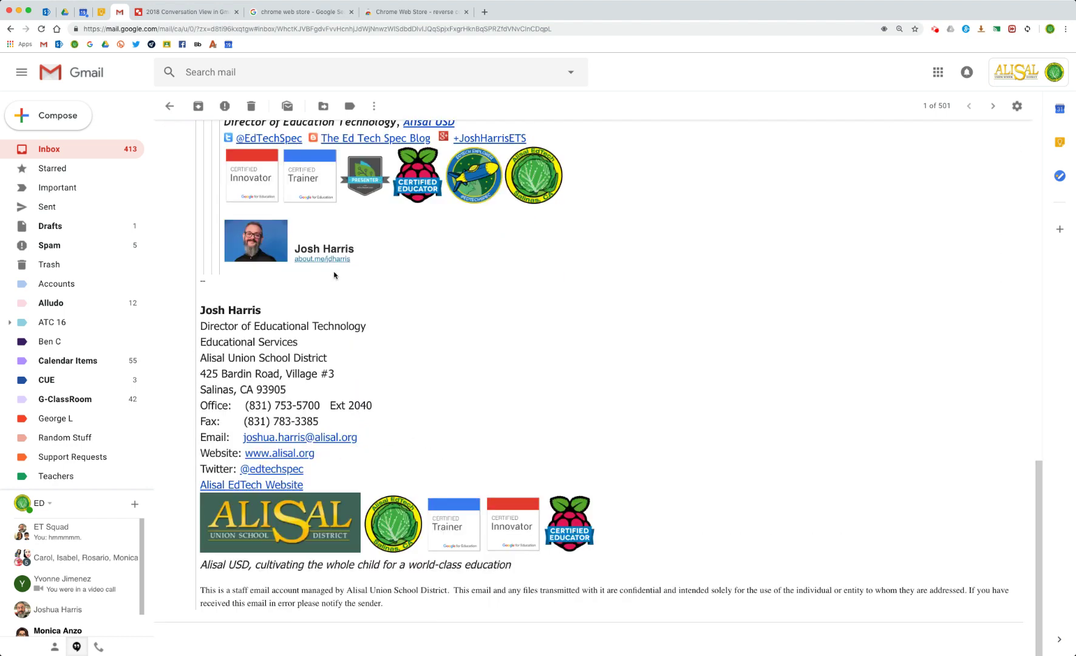
scroll(334, 273, up, 15)
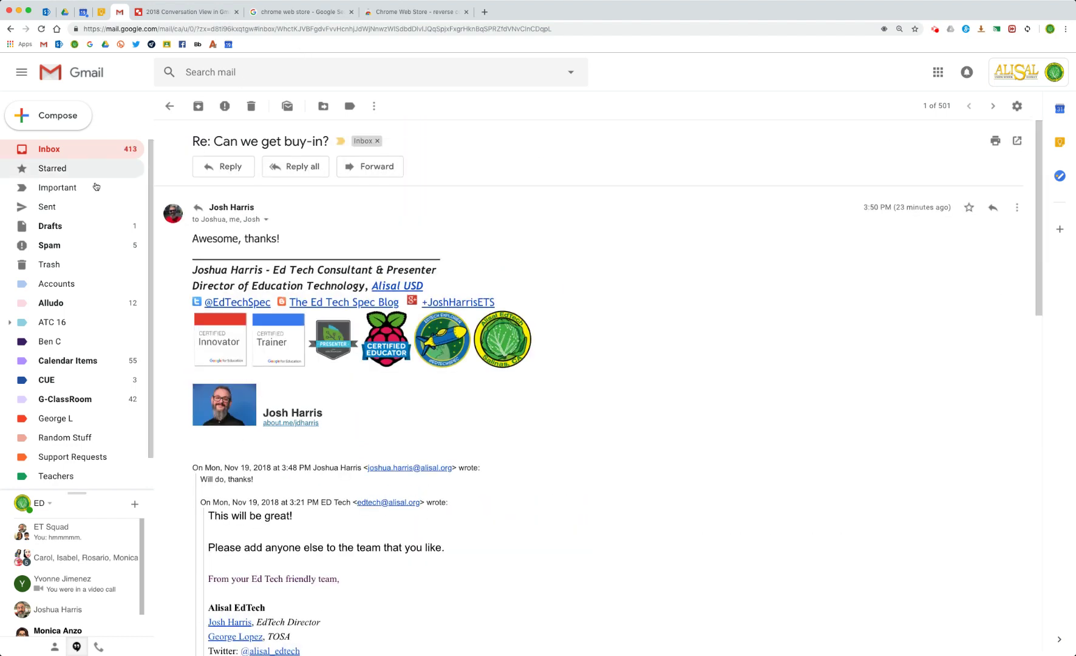
click(88, 209)
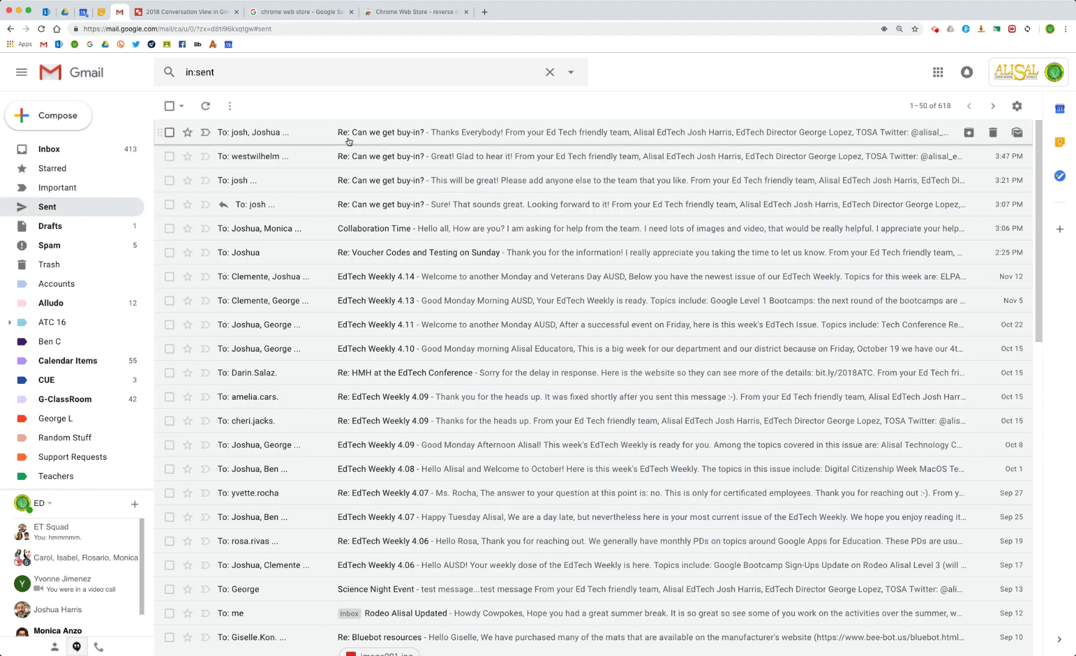
click(86, 153)
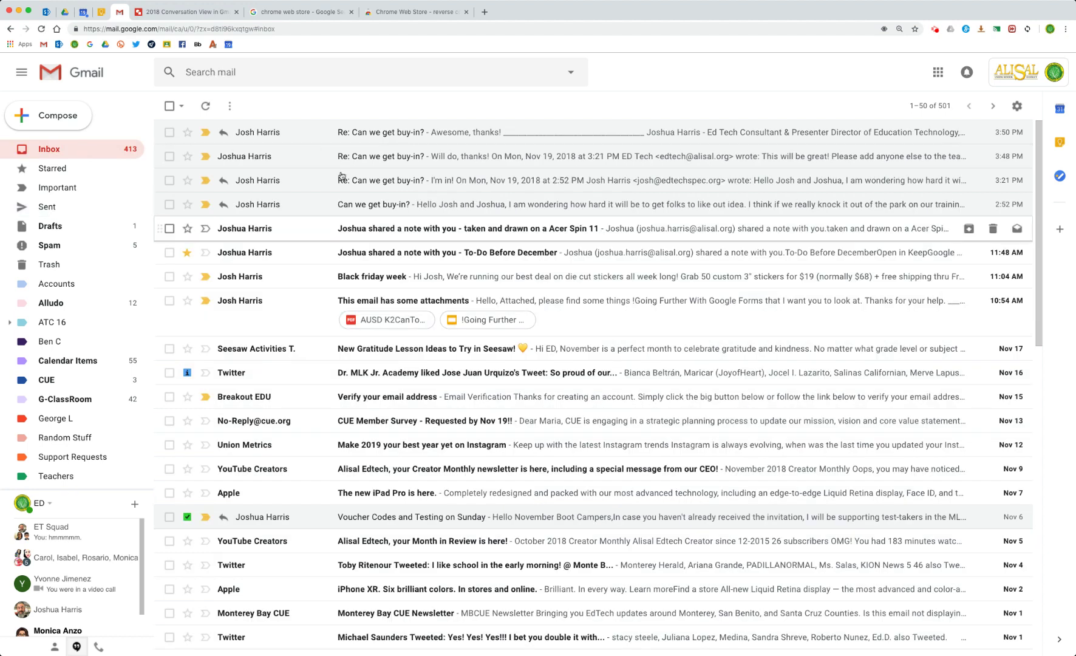
In Gmail Settings, set Conversation view to on and save the changes.
click(1017, 106)
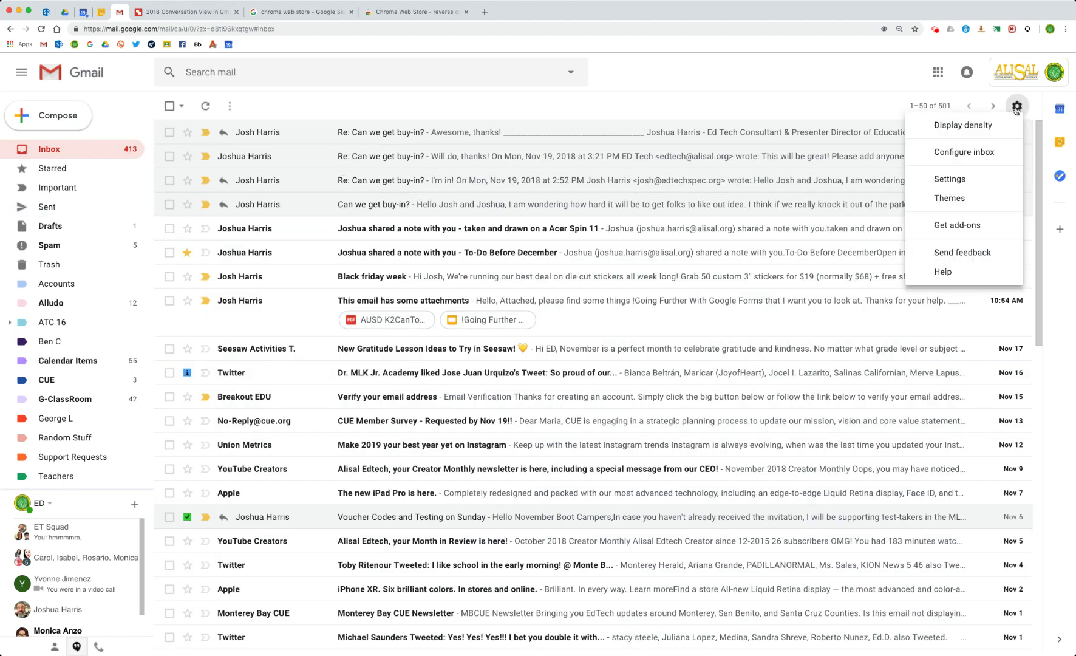
click(946, 181)
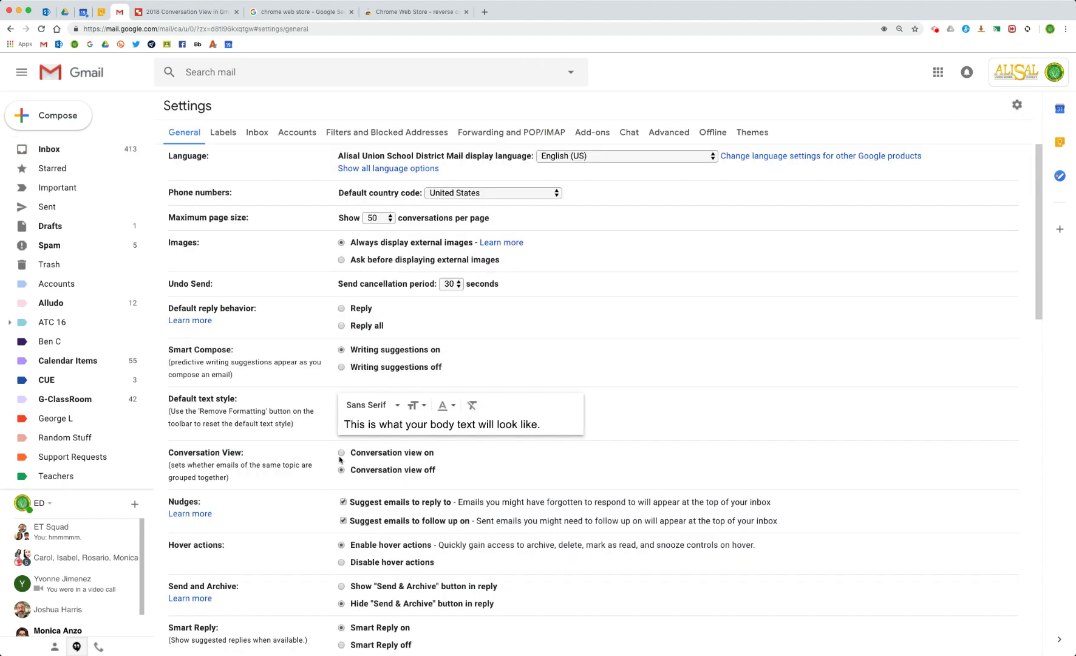
scroll(340, 459, down, 20)
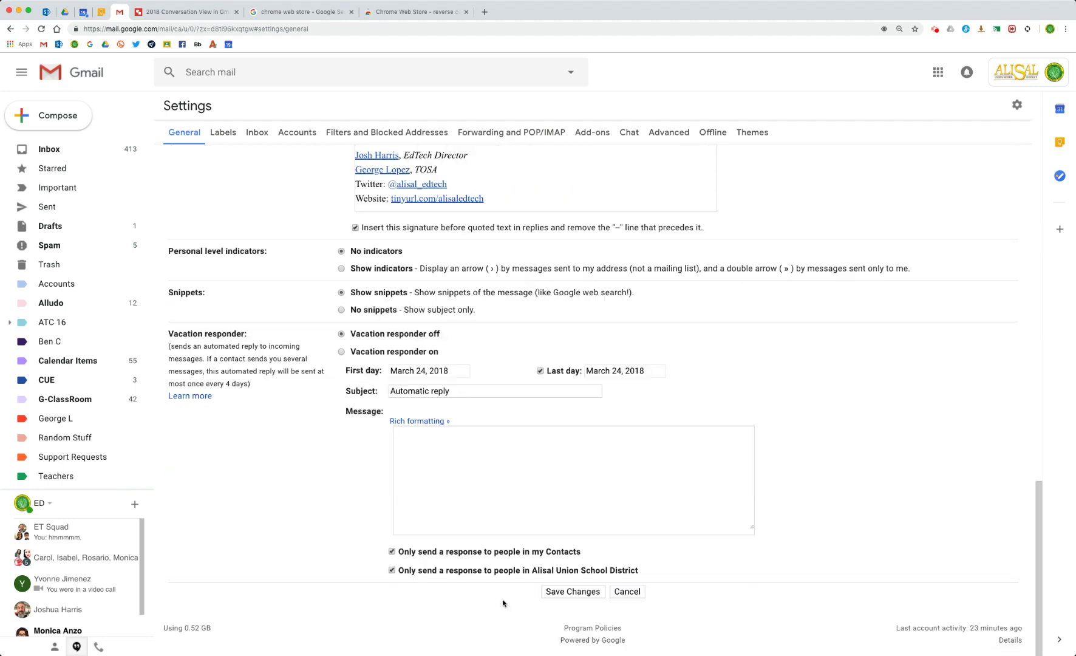
click(547, 590)
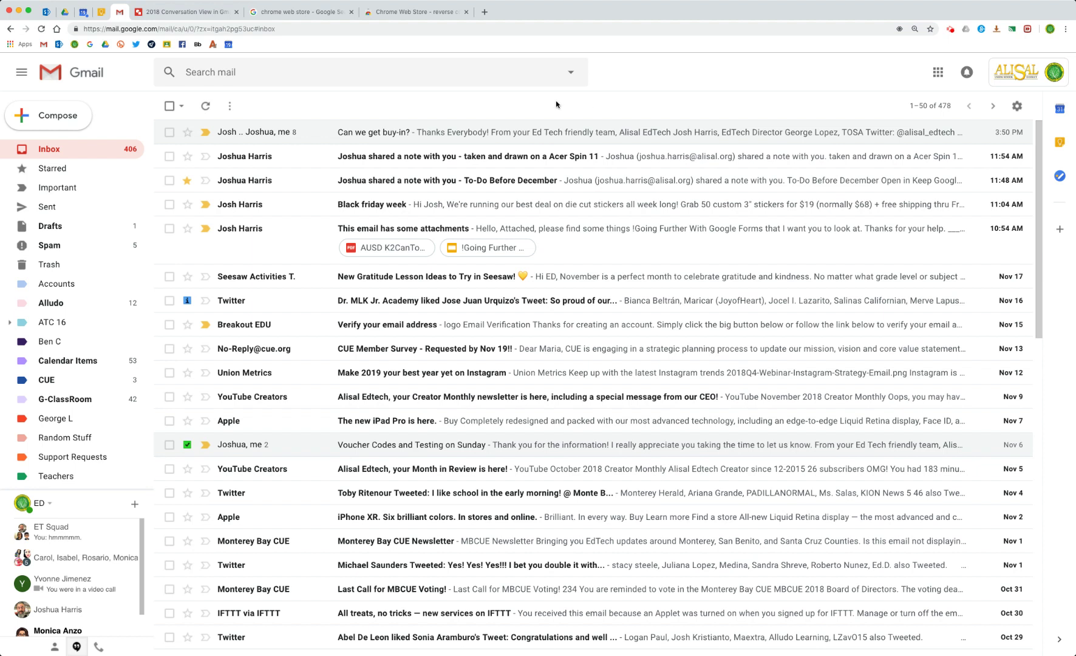
click(40, 29)
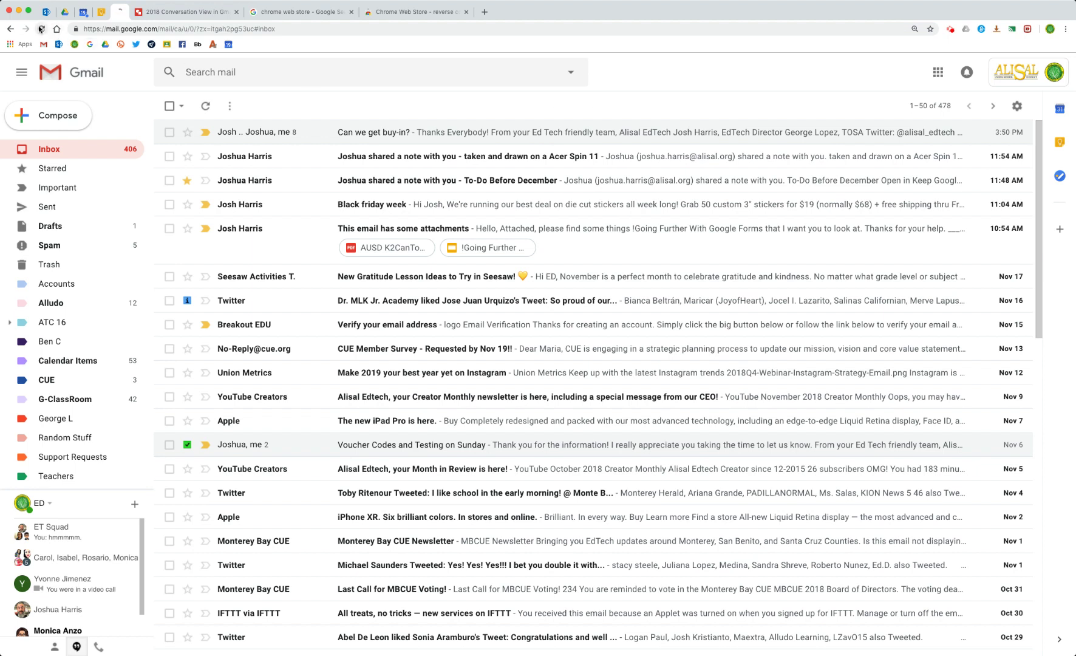